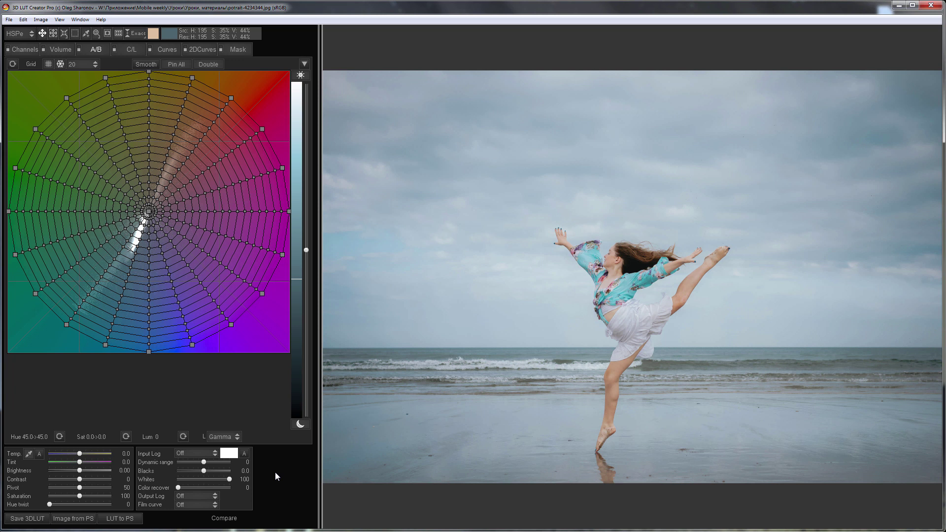
Toggle from the reference portrait to the split Reference/After view, then back to the graded dancer
{"action": "key", "text": "r"}
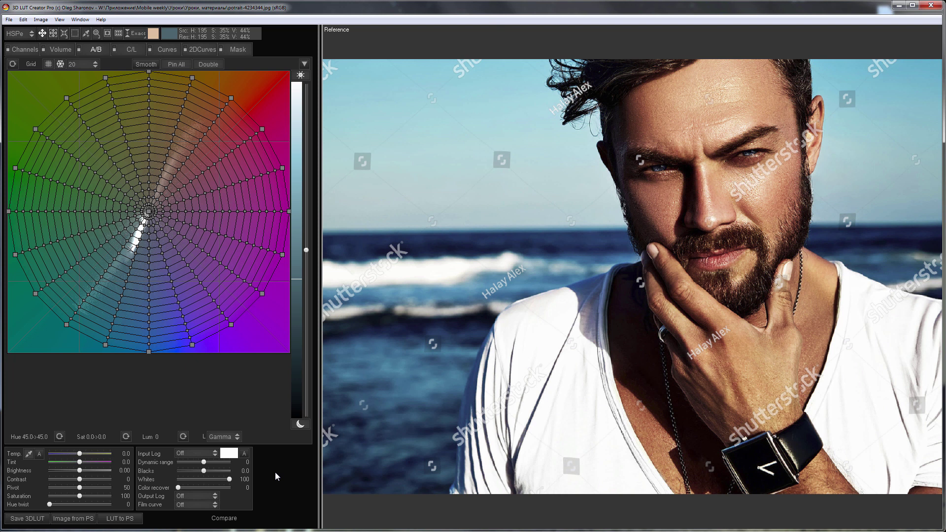
{"action": "key", "text": "r"}
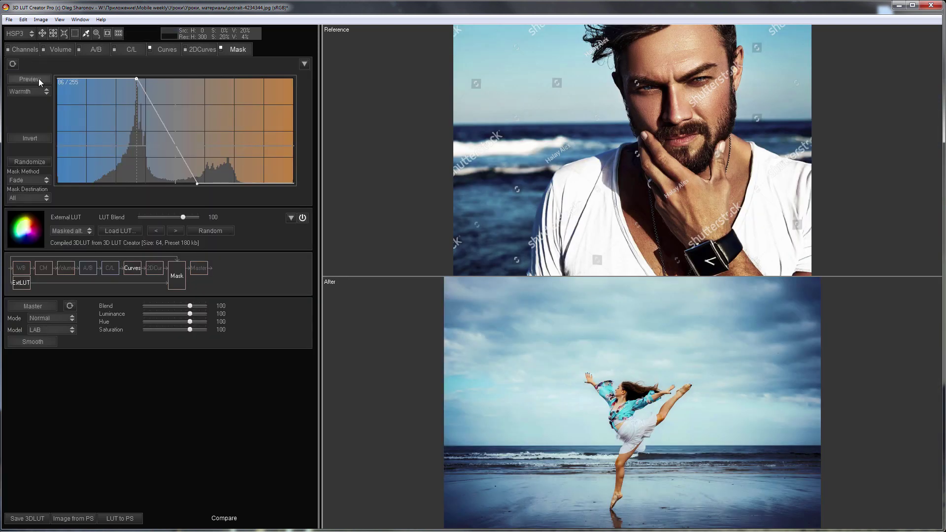
{"action": "key", "text": "r"}
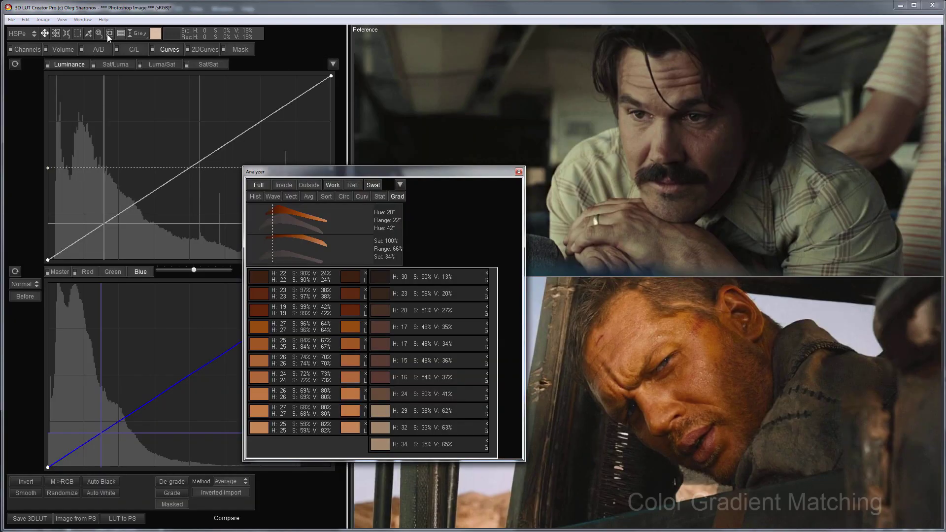
Preview Edit > Match color gradient and the Masked alt. external LUT mode, leaving the mask type unchanged
{"action": "left_click", "coordinate": [26, 19]}
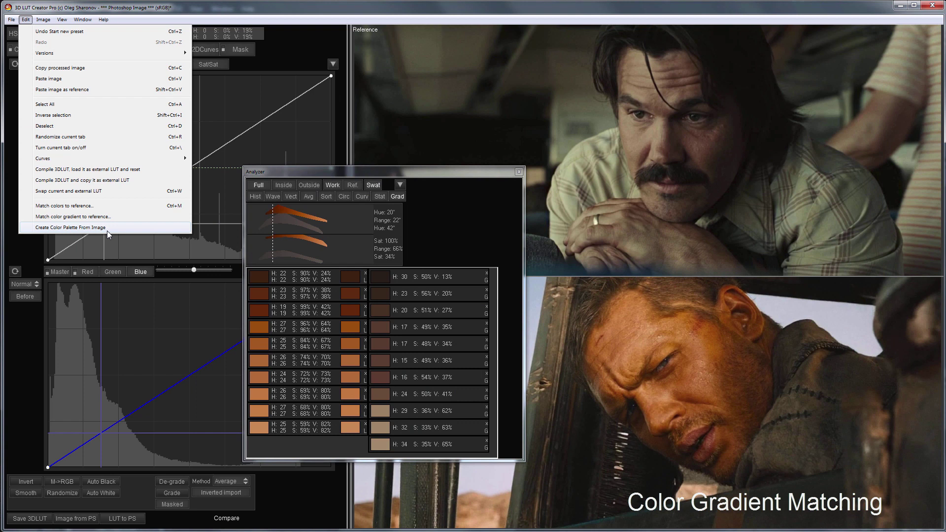
{"action": "left_click", "coordinate": [111, 218]}
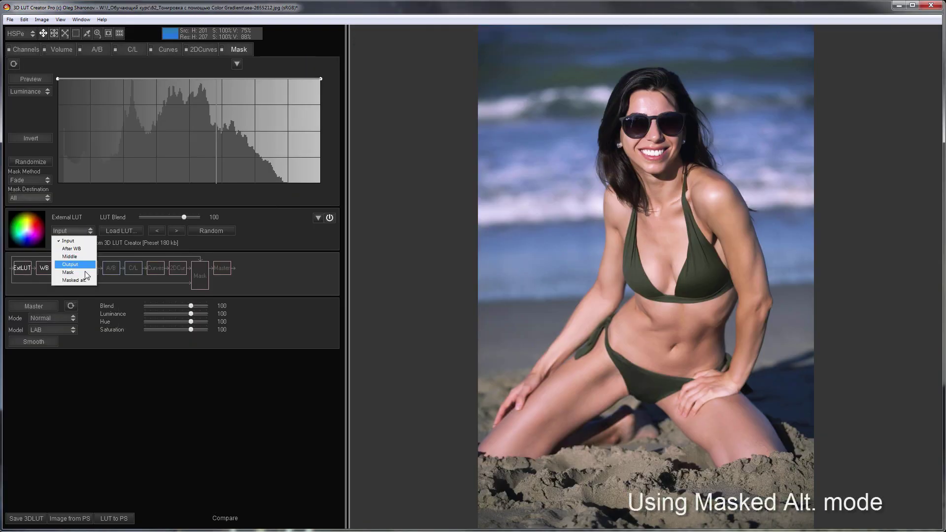
{"action": "left_click", "coordinate": [73, 280]}
{"action": "left_click", "coordinate": [36, 90]}
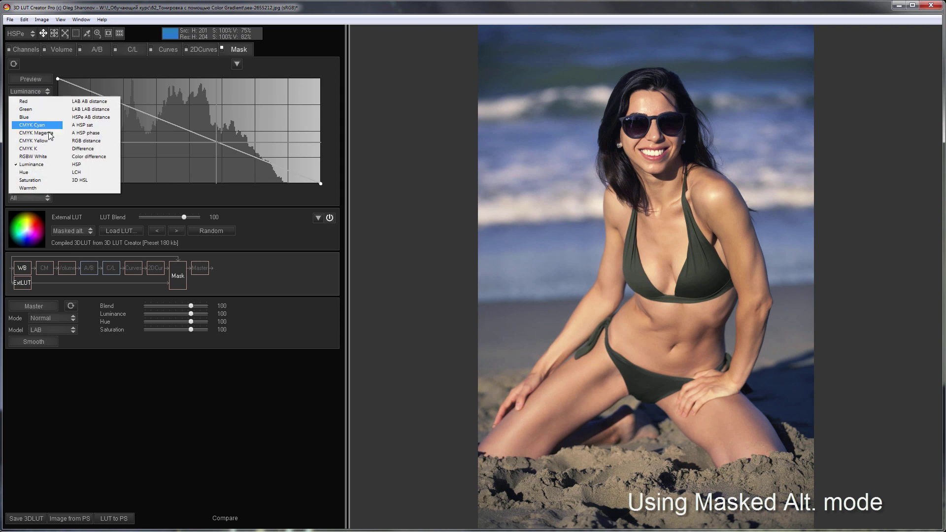
{"action": "left_click", "coordinate": [46, 190]}
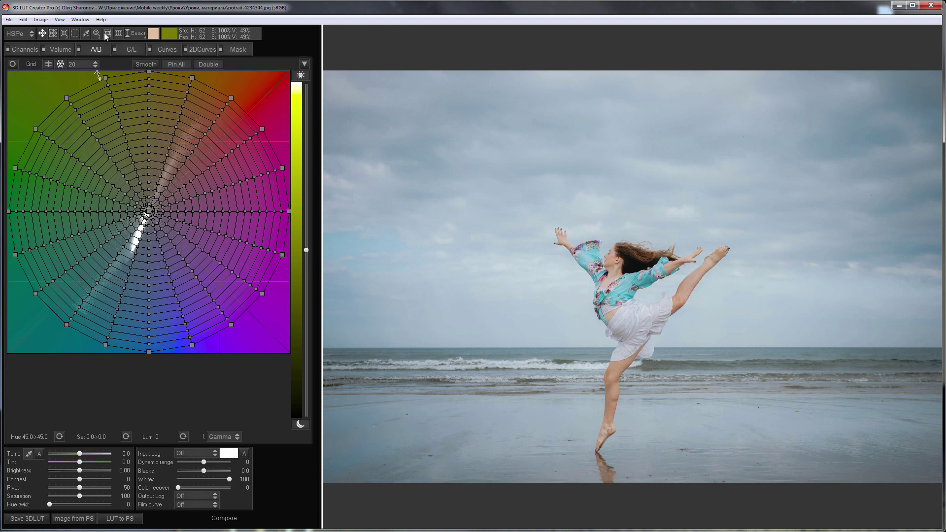
Zoom in on the dancer, pick the eyedropper and open the Analyzer with Ctrl+A
{"action": "left_click", "coordinate": [96, 31]}
{"action": "left_click_drag", "start_coordinate": [541, 211], "coordinate": [770, 469]}
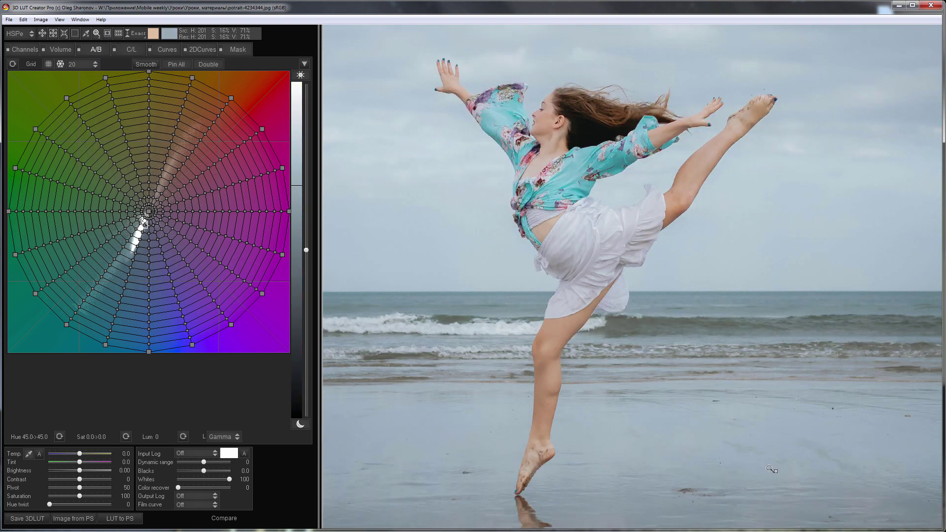
{"action": "left_click", "coordinate": [86, 33]}
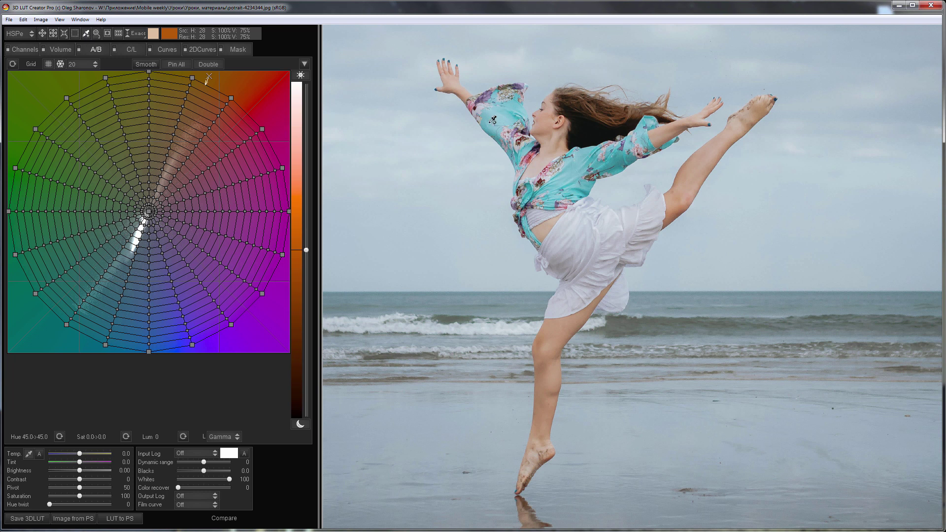
{"action": "key", "text": "ctrl+a"}
{"action": "left_click_drag", "start_coordinate": [203, 85], "coordinate": [159, 78]}
Add skin-tone swatches from the dancer's face, arm, raised hand and raised leg
{"action": "left_click", "coordinate": [541, 125]}
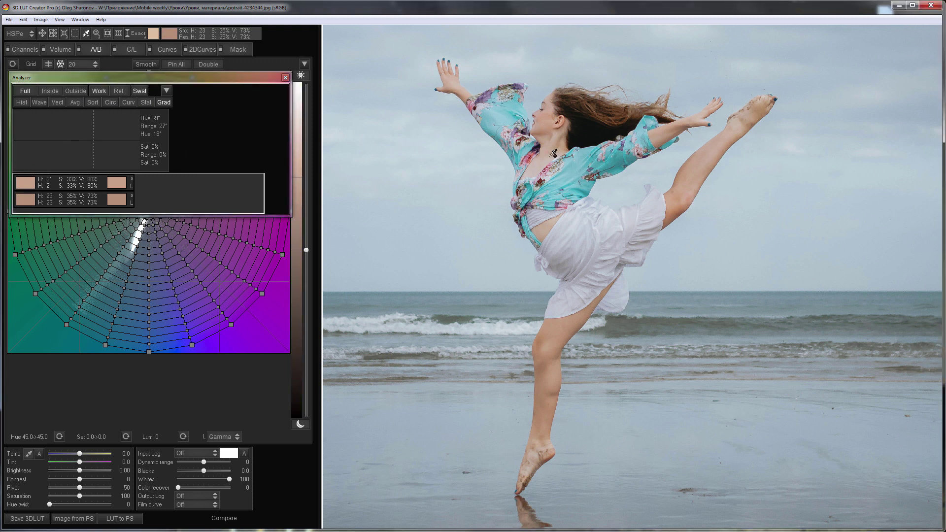
{"action": "left_click", "coordinate": [690, 123]}
{"action": "left_click", "coordinate": [683, 172]}
{"action": "left_click", "coordinate": [684, 171]}
{"action": "left_click", "coordinate": [758, 114]}
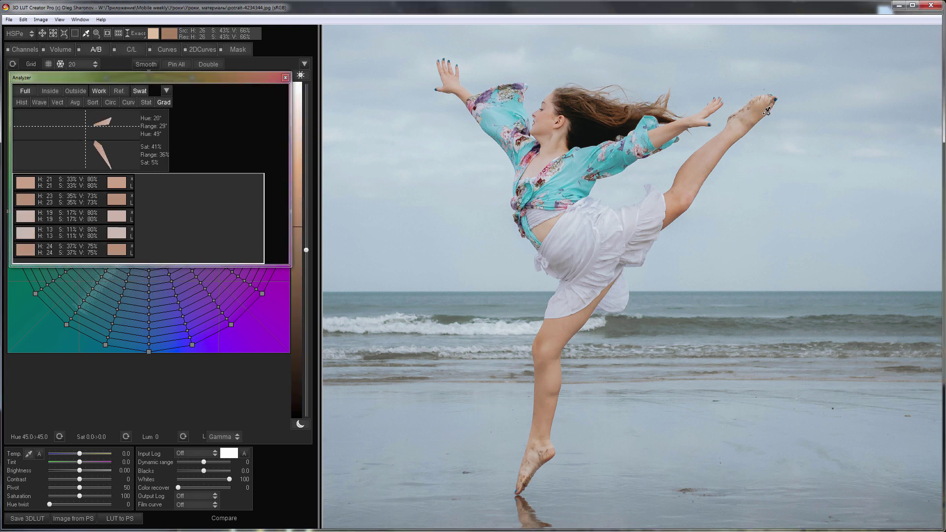
{"action": "left_click", "coordinate": [683, 126]}
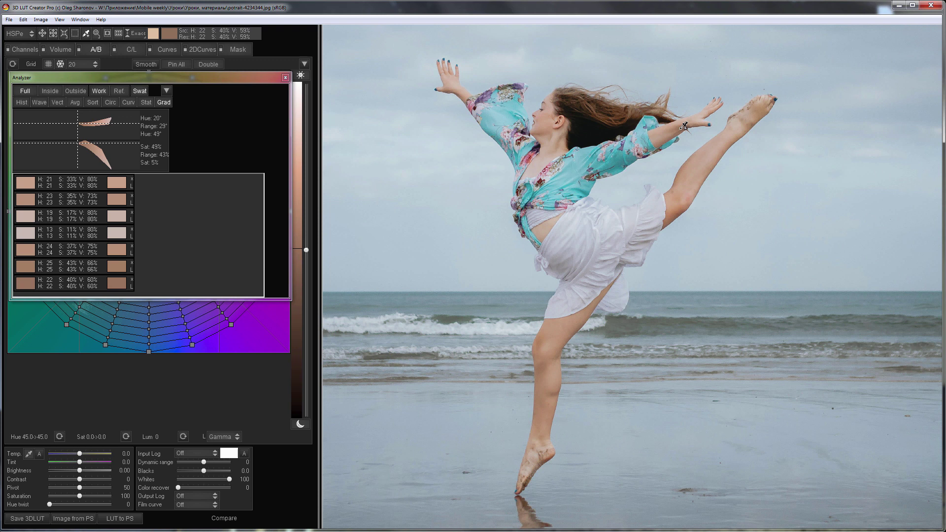
{"action": "left_click", "coordinate": [584, 297]}
{"action": "left_click", "coordinate": [551, 377]}
{"action": "left_click", "coordinate": [545, 427]}
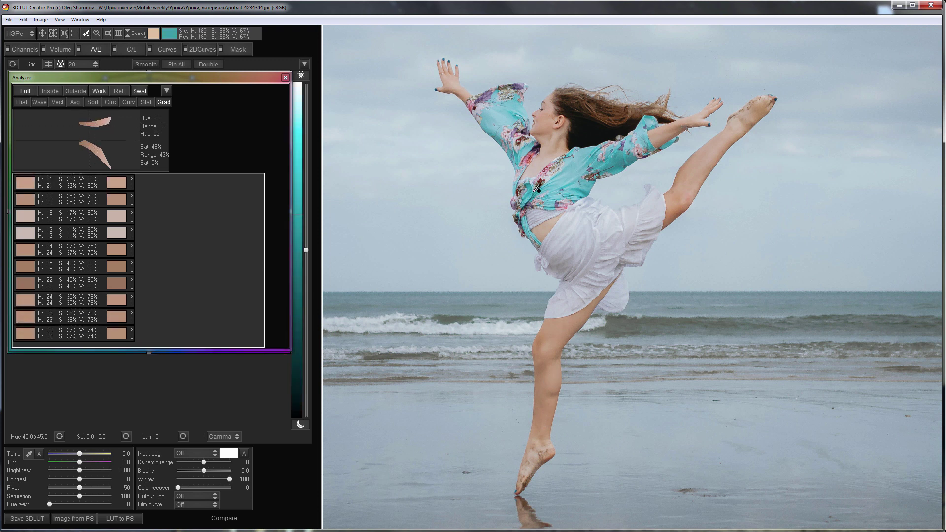
{"action": "left_click", "coordinate": [449, 90]}
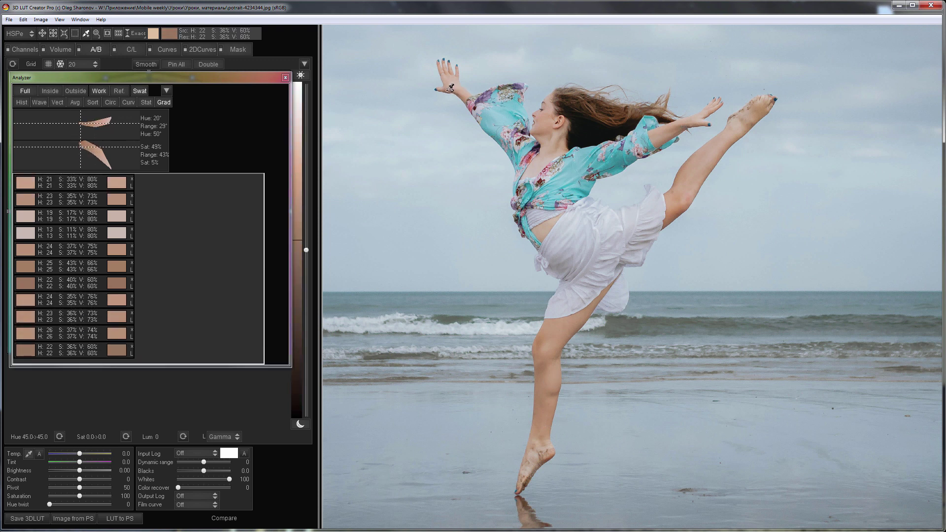
{"action": "left_click", "coordinate": [679, 208]}
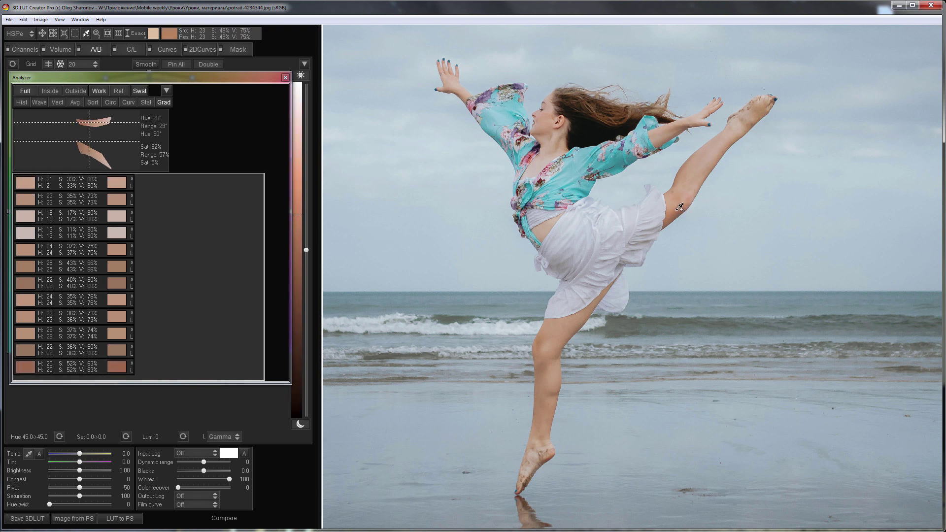
Show the reference portrait fitted in view, ready for sampling
{"action": "key", "text": "r"}
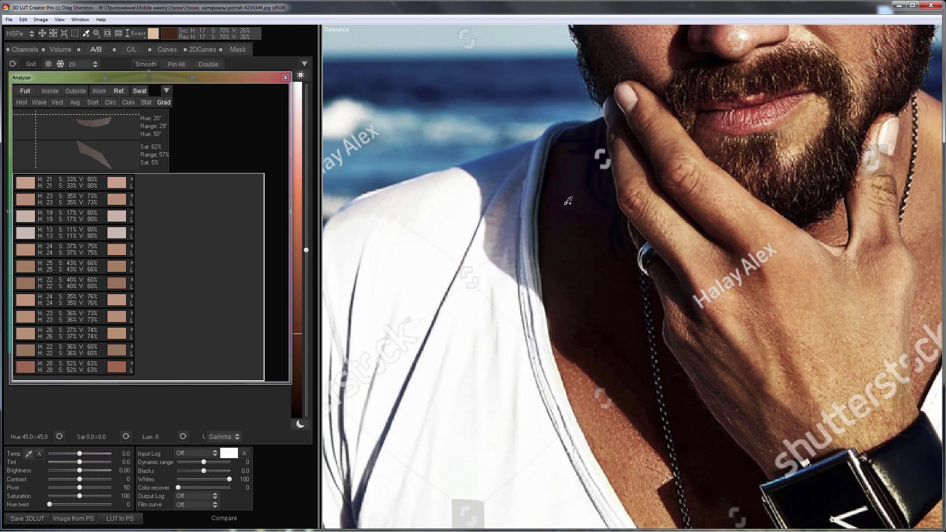
{"action": "left_click", "coordinate": [96, 33]}
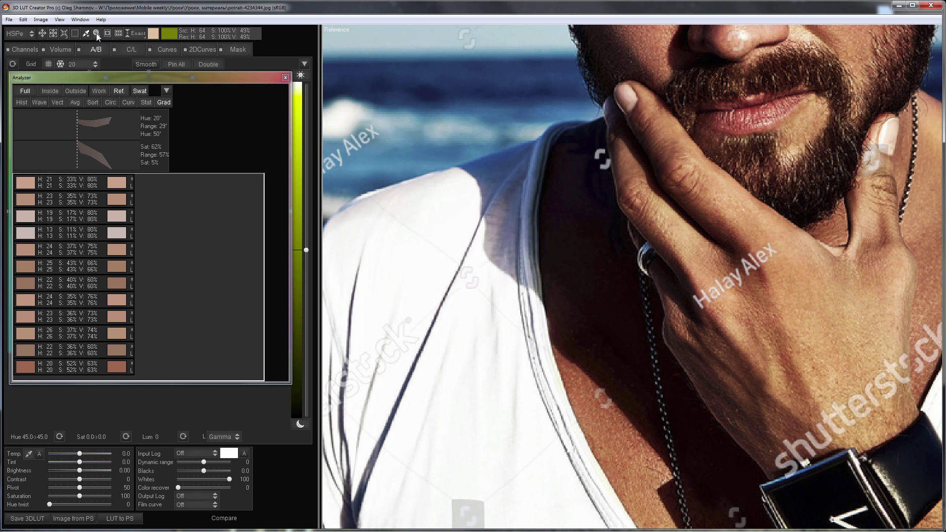
{"action": "left_click", "coordinate": [506, 124]}
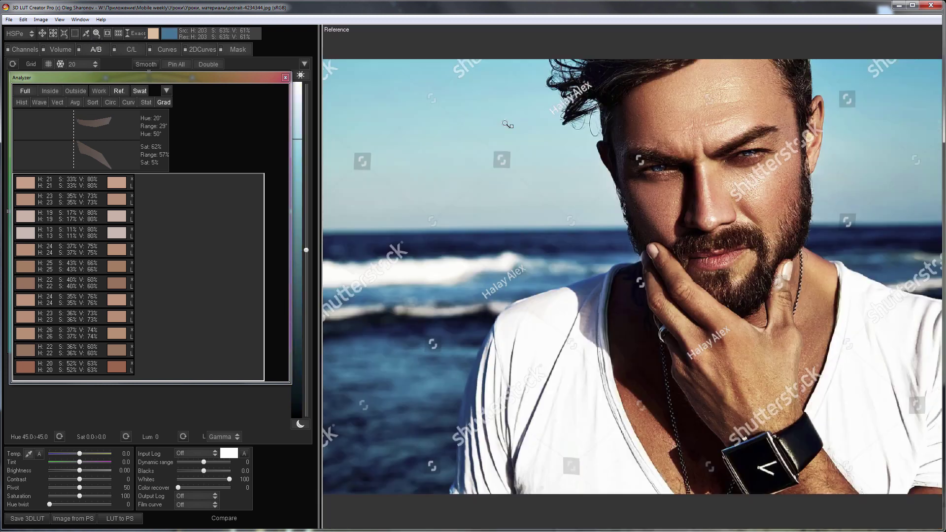
{"action": "left_click", "coordinate": [86, 34]}
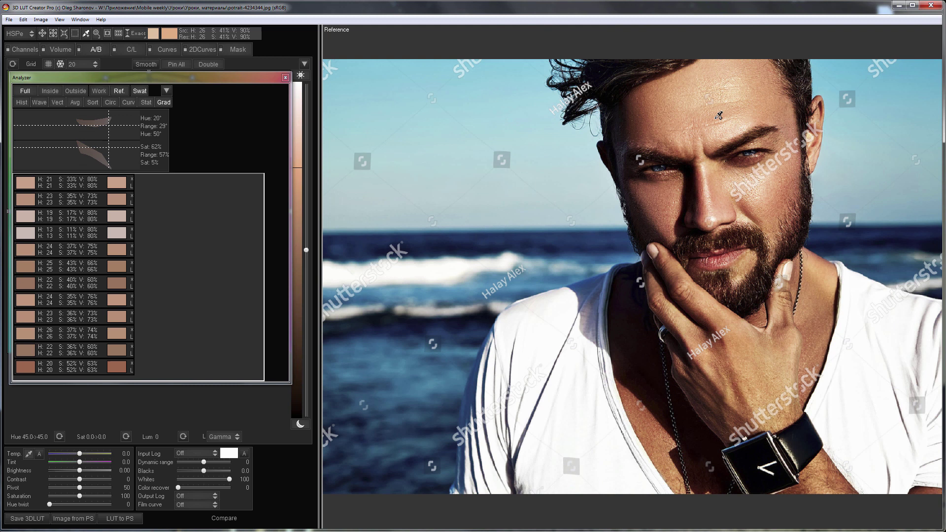
Sample twelve skin swatches, shadows to highlights, from the bearded man's face
{"action": "left_click", "coordinate": [732, 103]}
{"action": "left_click", "coordinate": [714, 113]}
{"action": "left_click", "coordinate": [692, 117]}
{"action": "left_click", "coordinate": [670, 121]}
{"action": "left_click", "coordinate": [650, 124]}
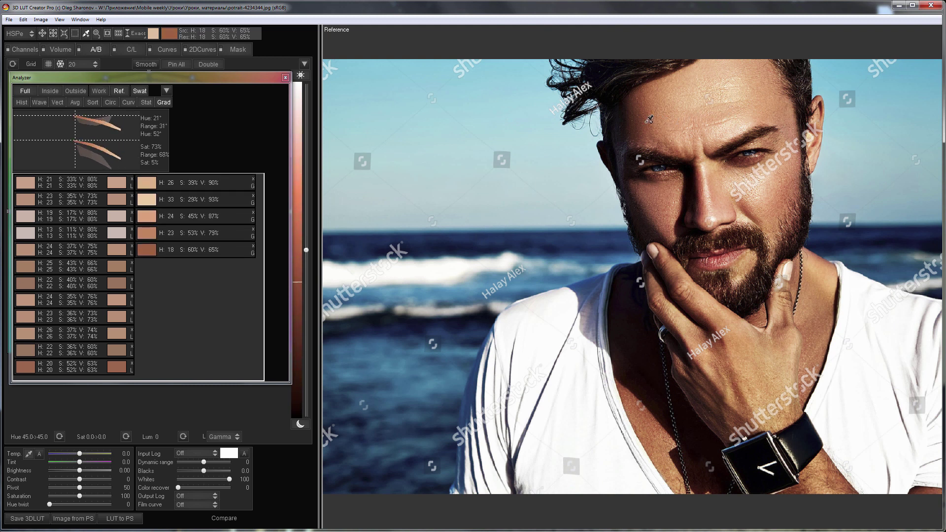
{"action": "left_click", "coordinate": [632, 127]}
{"action": "left_click", "coordinate": [632, 127]}
{"action": "left_click", "coordinate": [749, 327]}
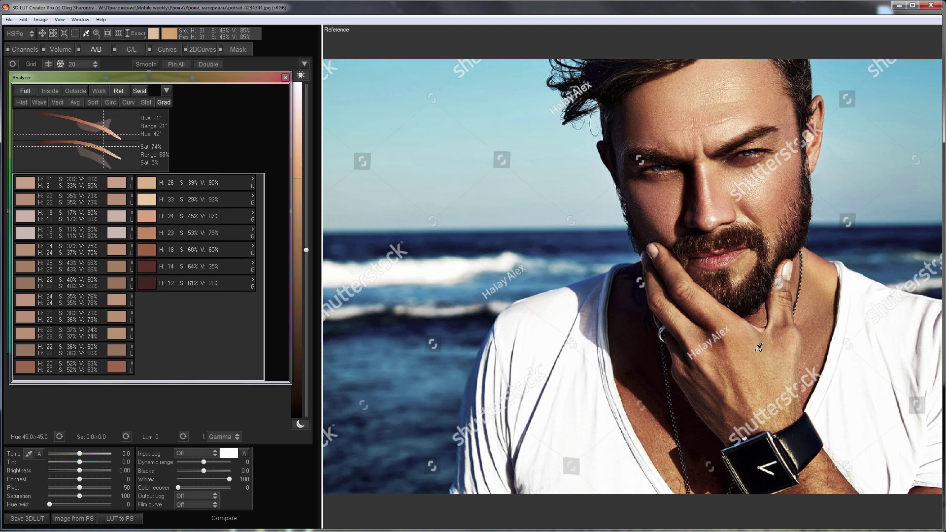
{"action": "left_click", "coordinate": [763, 378]}
{"action": "left_click", "coordinate": [788, 360]}
{"action": "left_click", "coordinate": [775, 194]}
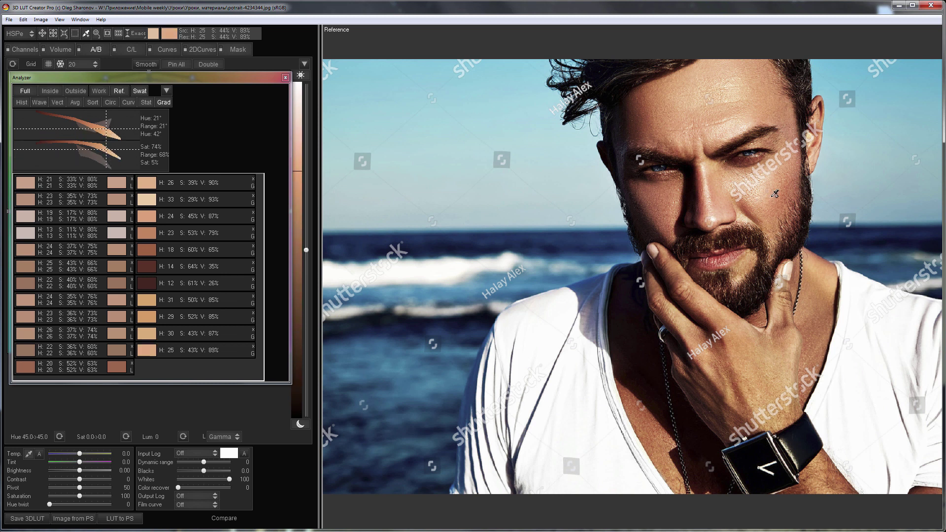
{"action": "left_click", "coordinate": [721, 186]}
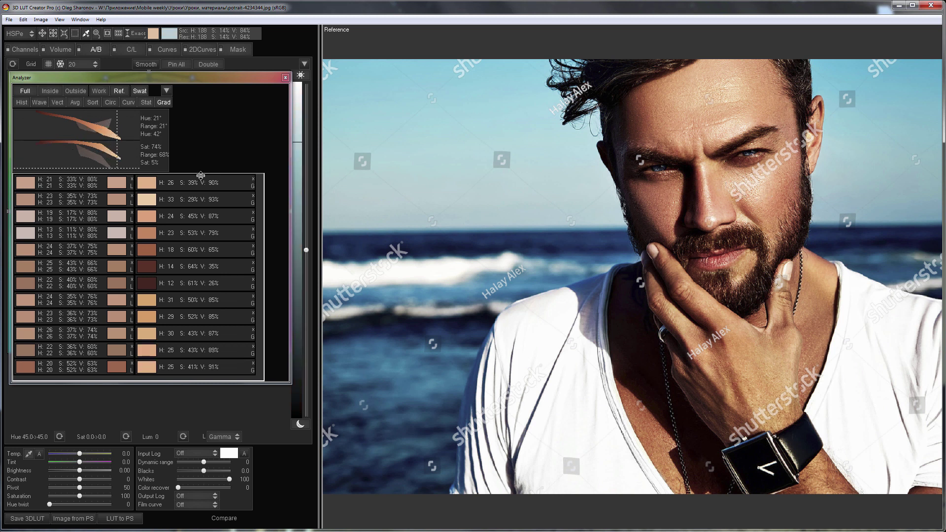
Sort the swatches by luminance and inspect a light skin swatch's values
{"action": "left_click", "coordinate": [167, 91]}
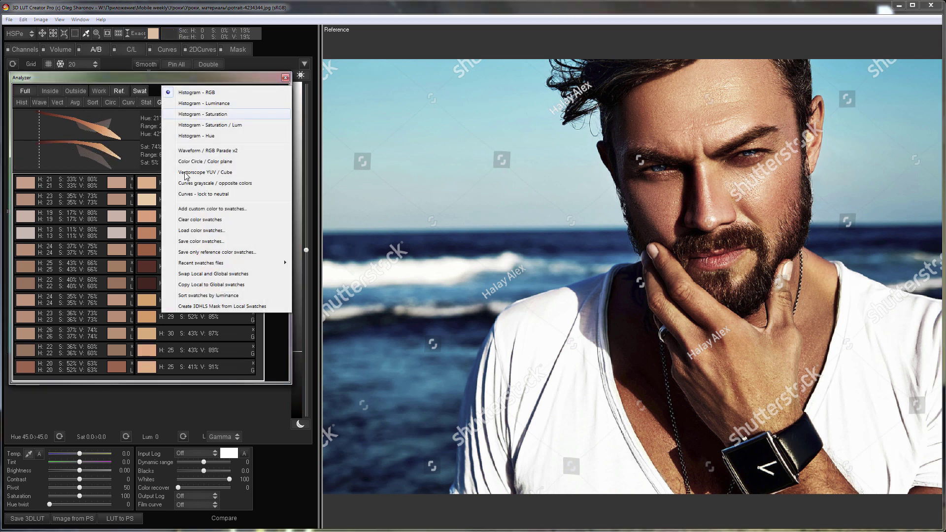
{"action": "left_click", "coordinate": [208, 296]}
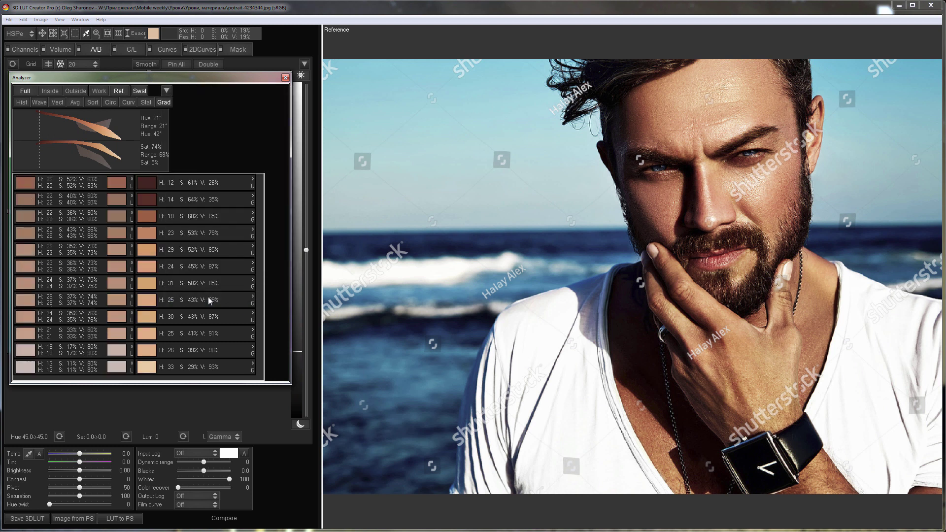
{"action": "left_click", "coordinate": [257, 289]}
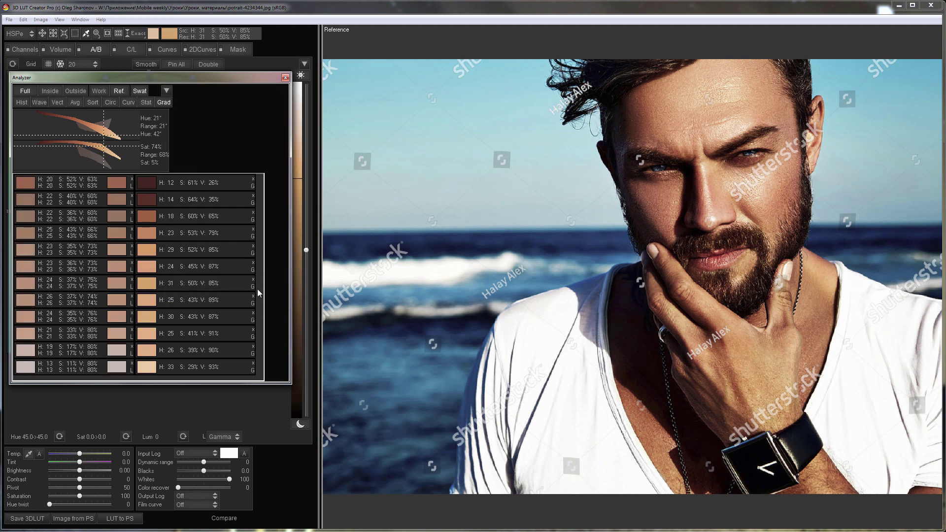
In split view, match the dancer's colour gradient with Luminance 71, Variability 120, Saturation 85
{"action": "key", "text": "r"}
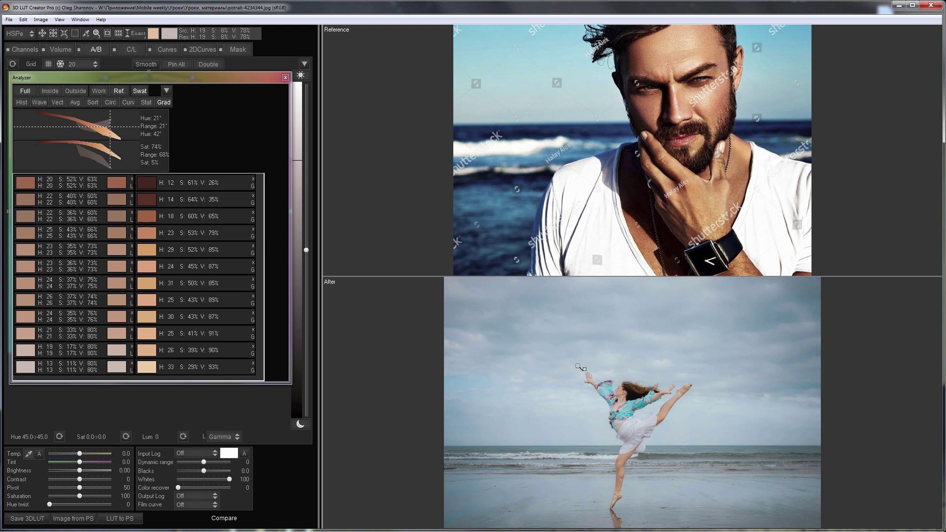
{"action": "left_click_drag", "start_coordinate": [566, 354], "coordinate": [756, 526]}
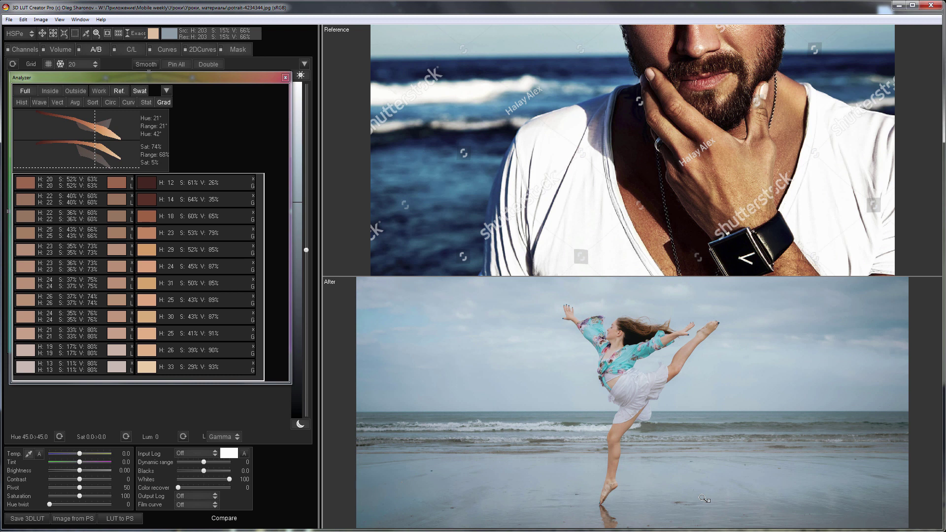
{"action": "left_click", "coordinate": [23, 19]}
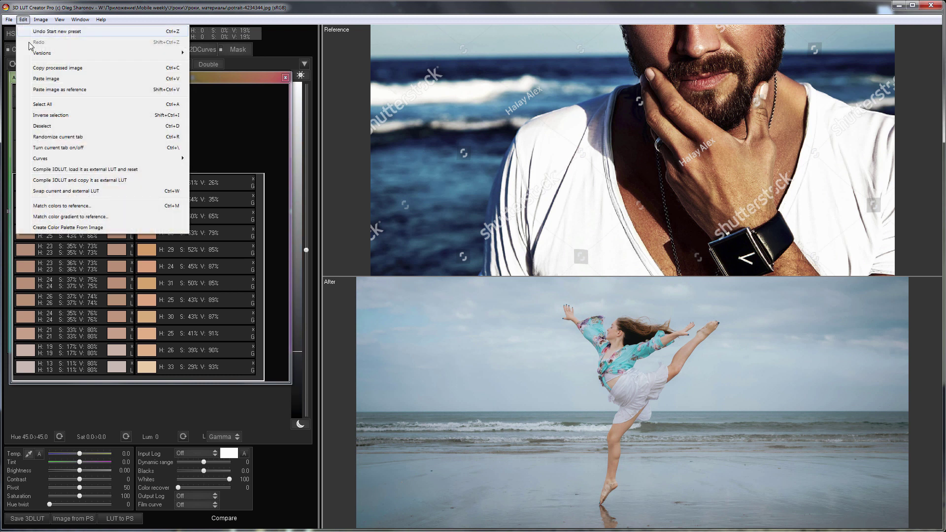
{"action": "left_click", "coordinate": [83, 218]}
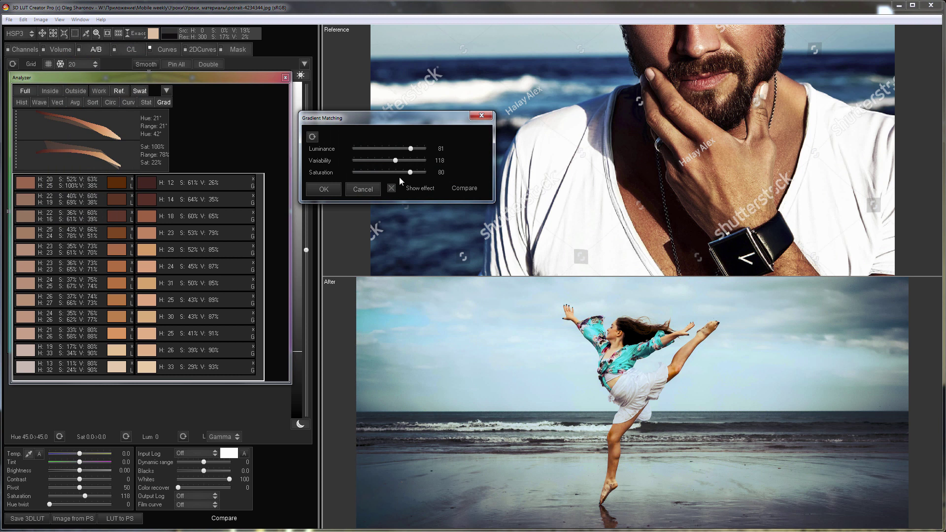
{"action": "mouse_move", "coordinate": [409, 149]}
{"action": "left_mouse_down"}
{"action": "mouse_move", "coordinate": [395, 151]}
{"action": "mouse_move", "coordinate": [404, 150]}
{"action": "left_mouse_up"}
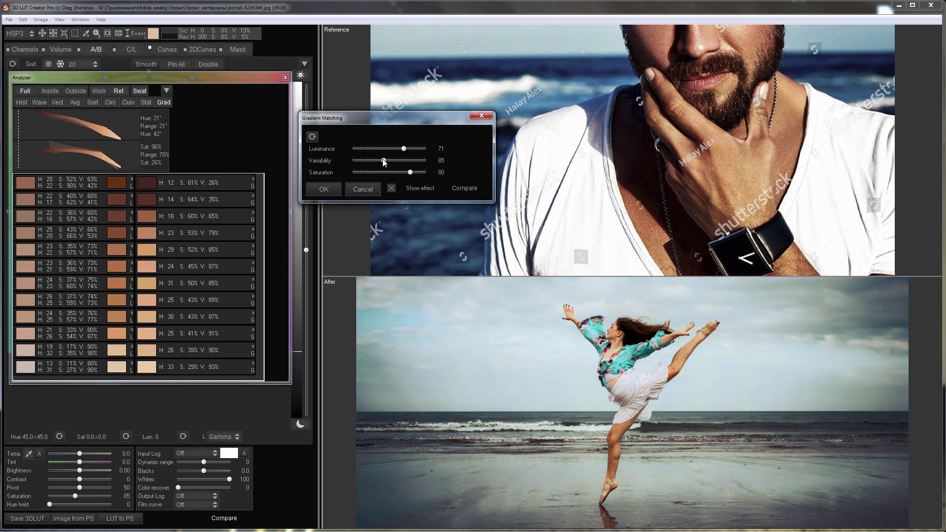
{"action": "left_click_drag", "start_coordinate": [376, 160], "coordinate": [414, 173]}
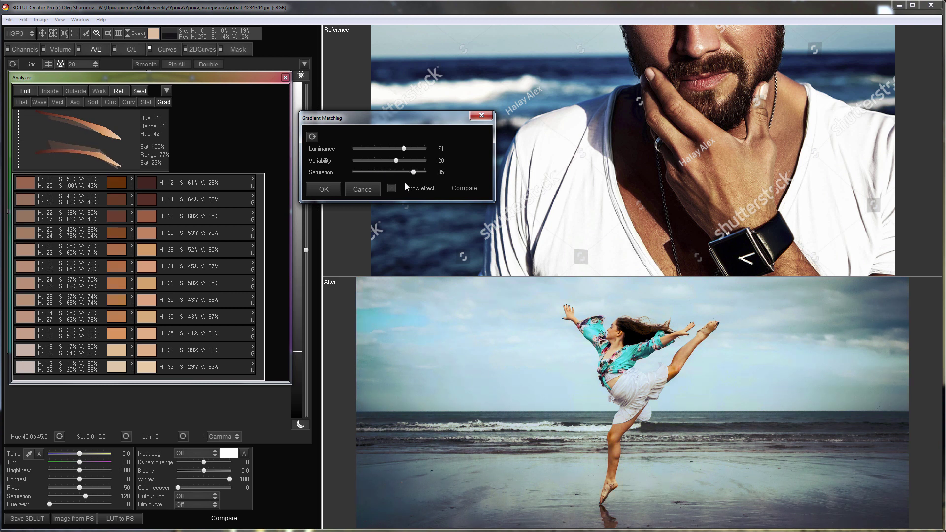
Accept the gradient match, fit both photos, and compile the grade into an external LUT
{"action": "left_click", "coordinate": [324, 189]}
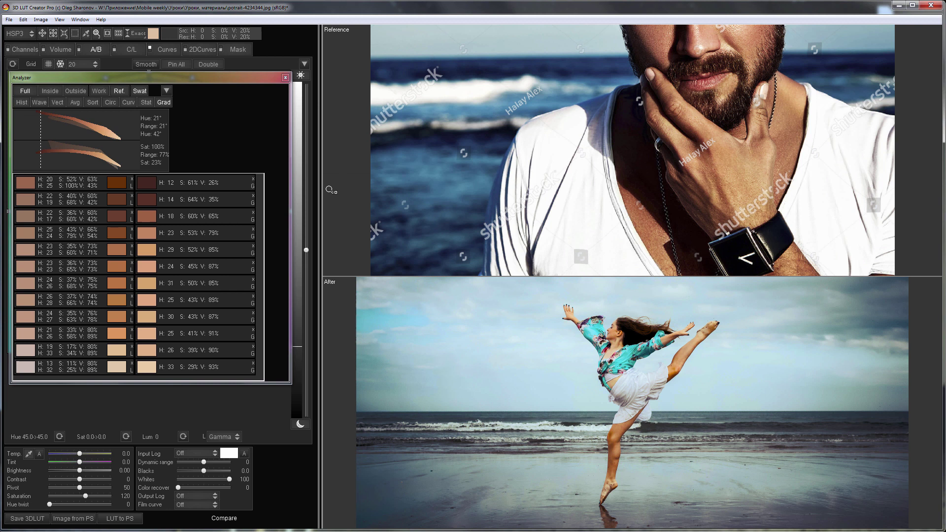
{"action": "right_click", "coordinate": [417, 333]}
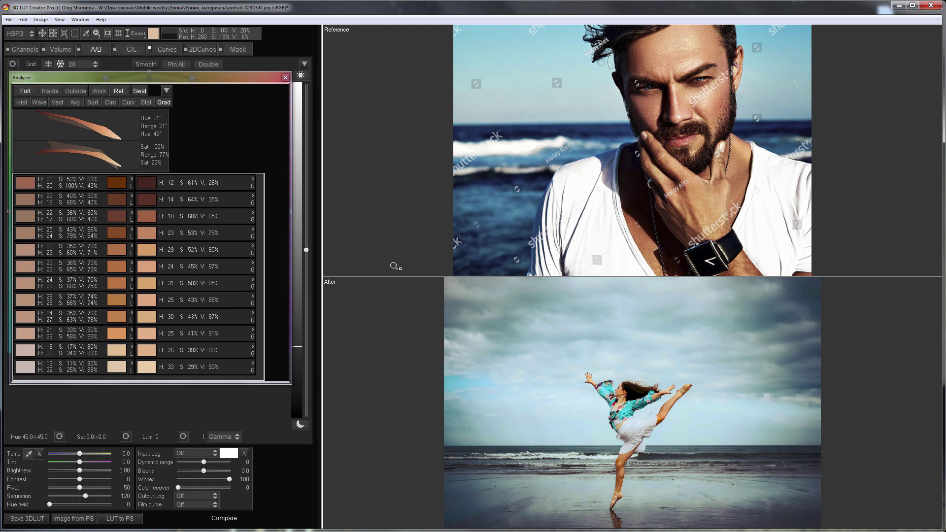
{"action": "left_click", "coordinate": [27, 22]}
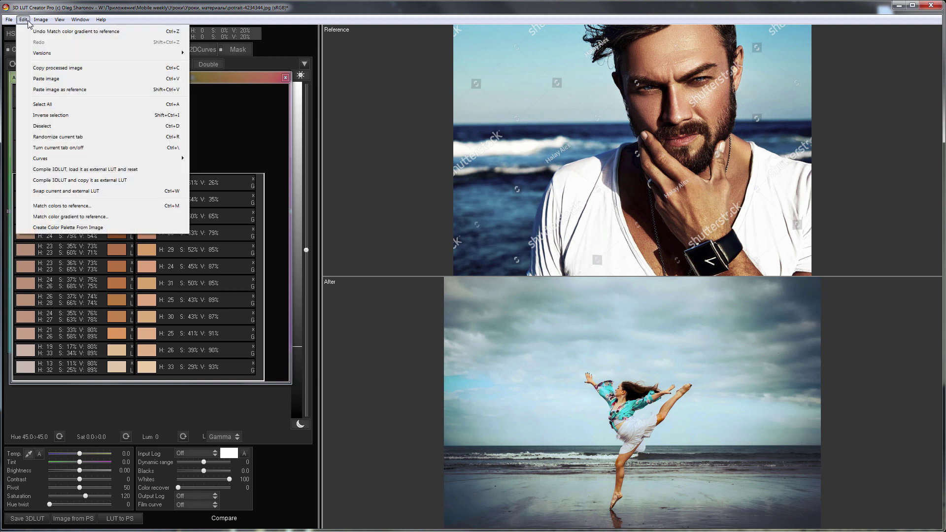
{"action": "left_click", "coordinate": [93, 174]}
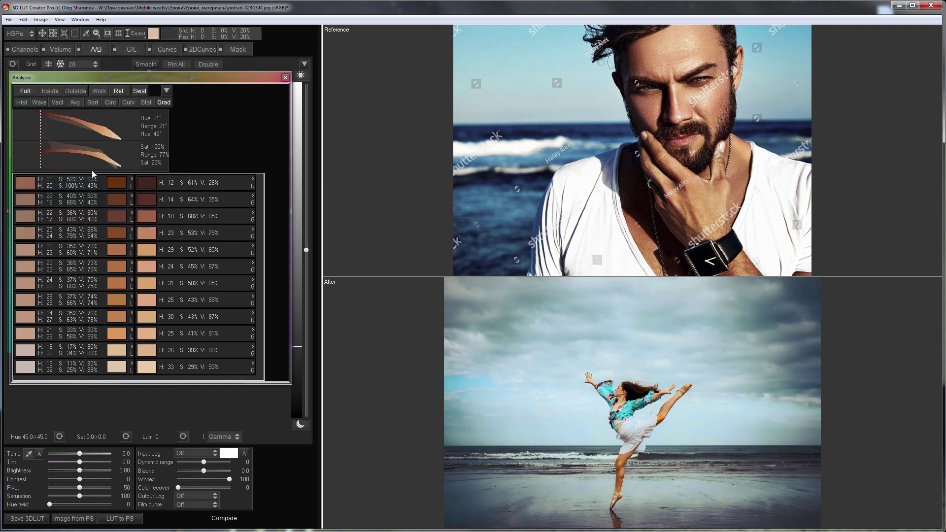
Switch the external LUT off in the Mask tab, keeping the Analyzer clear of the photos
{"action": "left_click", "coordinate": [241, 49]}
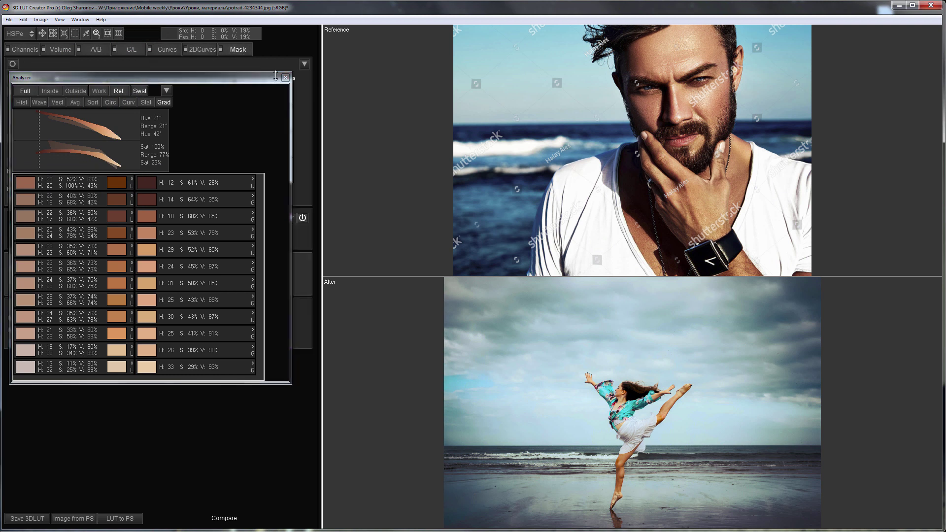
{"action": "left_click_drag", "start_coordinate": [264, 79], "coordinate": [601, 83]}
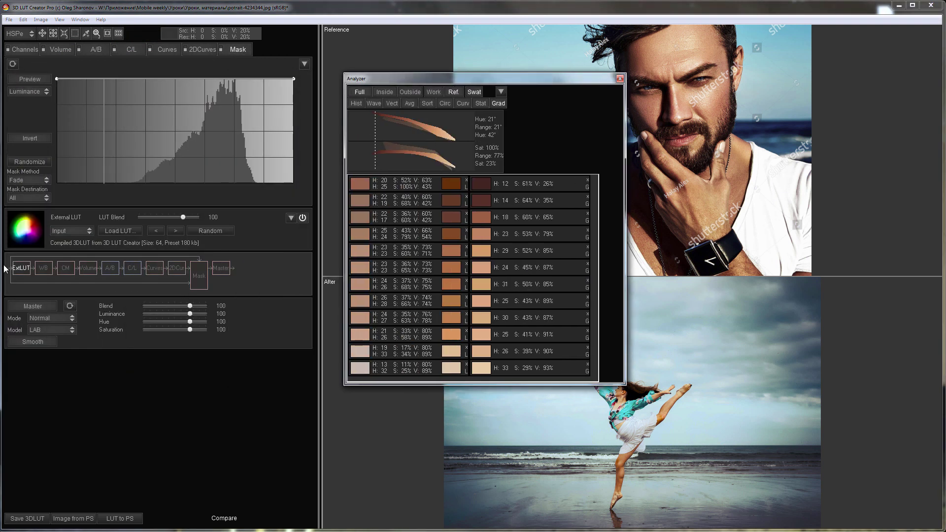
{"action": "left_click", "coordinate": [302, 219]}
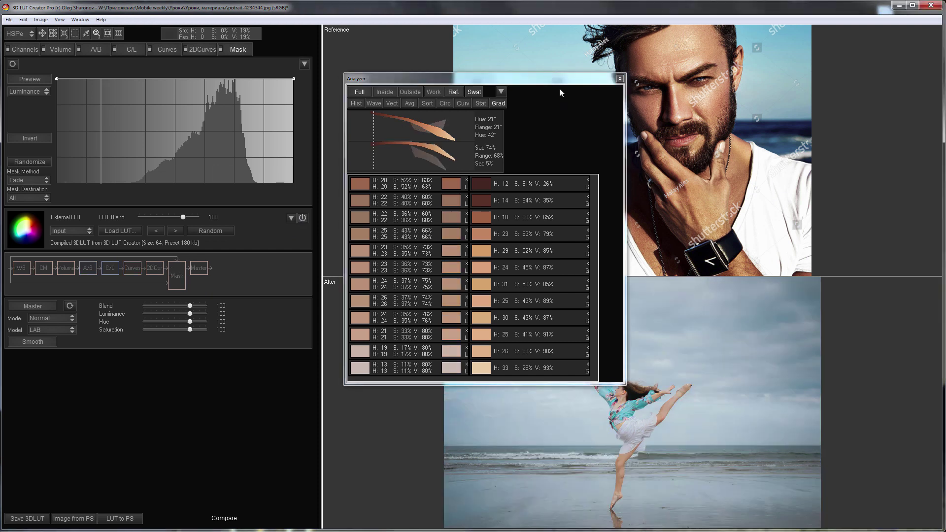
{"action": "left_click_drag", "start_coordinate": [557, 81], "coordinate": [229, 123]}
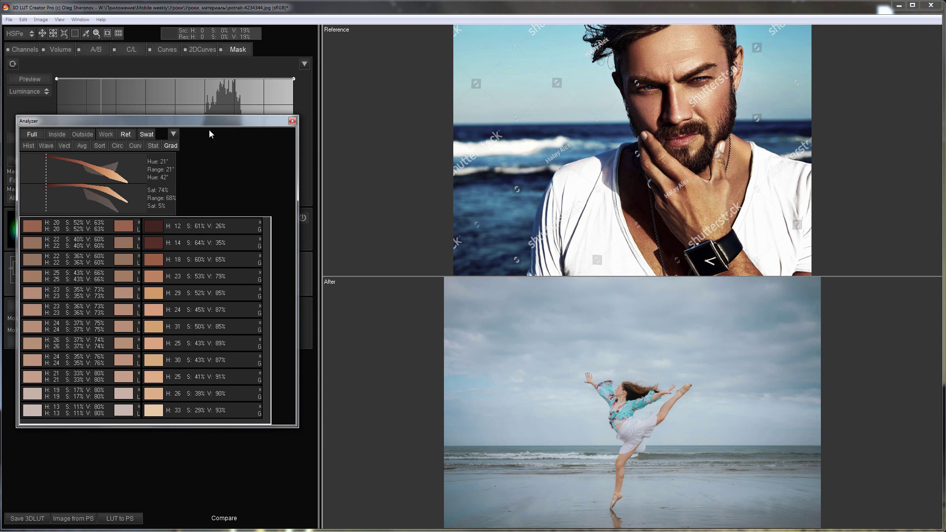
Clear all previously sampled swatches from the Analyzer
{"action": "left_click", "coordinate": [173, 135]}
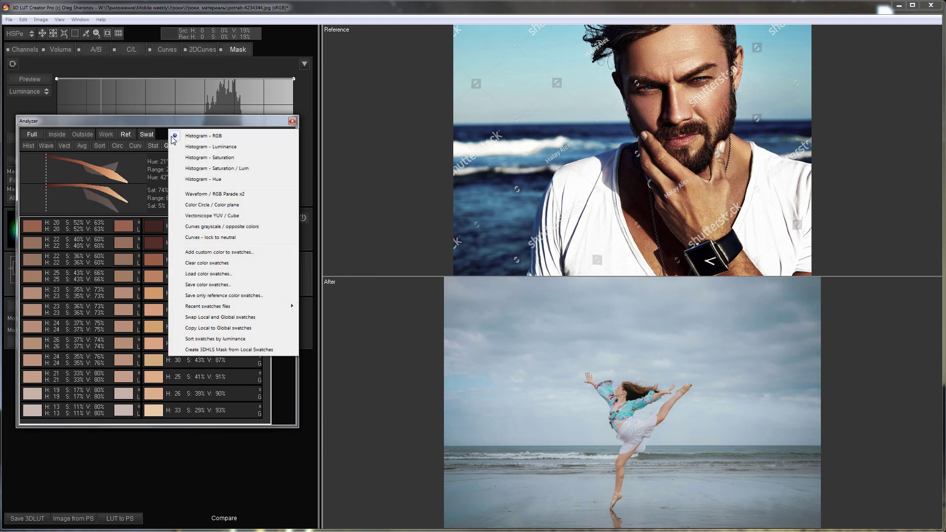
{"action": "left_click", "coordinate": [222, 264]}
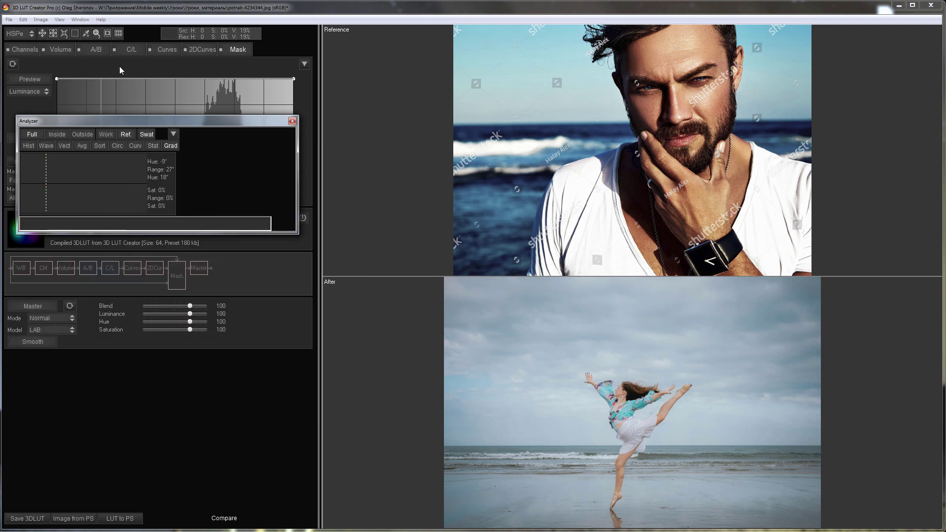
{"action": "left_click", "coordinate": [106, 45]}
Sample twelve sky and sea blues, light to dark, from the reference portrait
{"action": "left_click", "coordinate": [544, 93]}
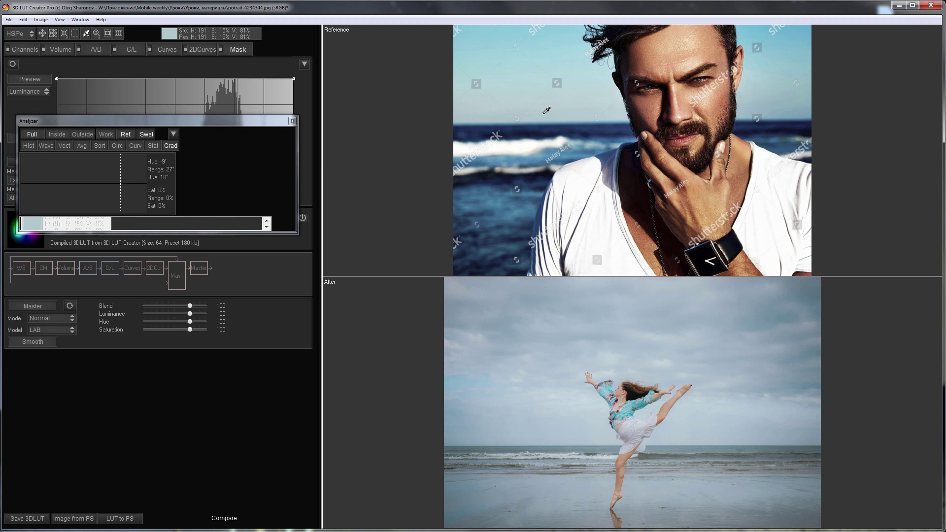
{"action": "left_click", "coordinate": [544, 93]}
{"action": "left_click", "coordinate": [515, 73]}
{"action": "left_click", "coordinate": [494, 44]}
{"action": "left_click", "coordinate": [521, 95]}
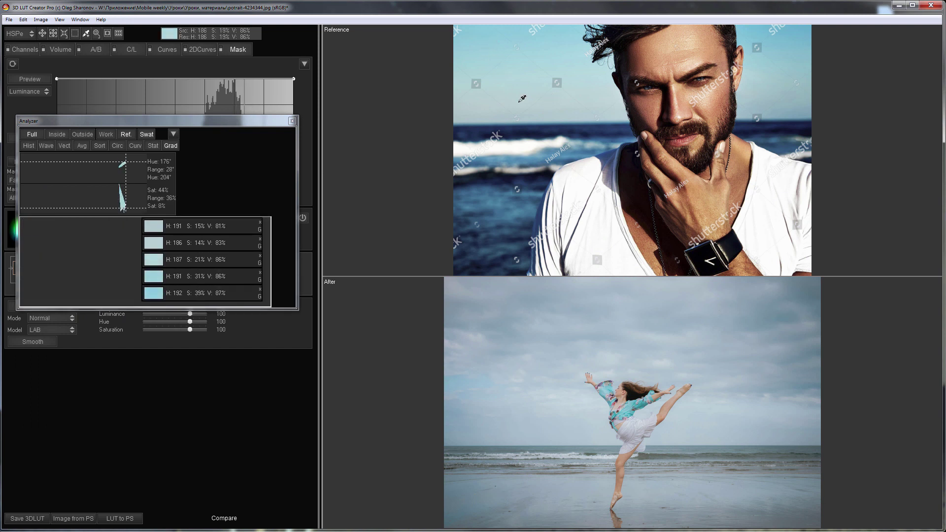
{"action": "left_click", "coordinate": [534, 157]}
{"action": "left_click", "coordinate": [534, 158]}
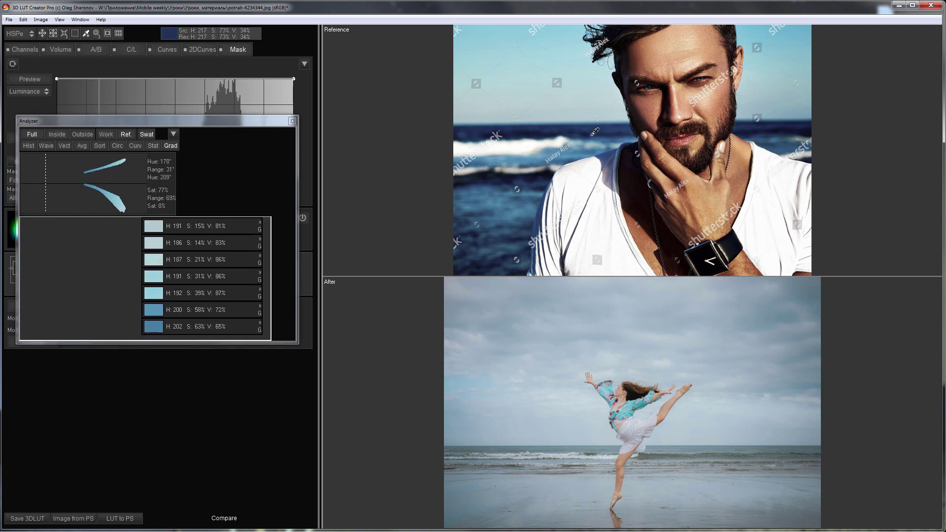
{"action": "left_click", "coordinate": [517, 188]}
{"action": "left_click", "coordinate": [516, 190]}
{"action": "left_click", "coordinate": [494, 224]}
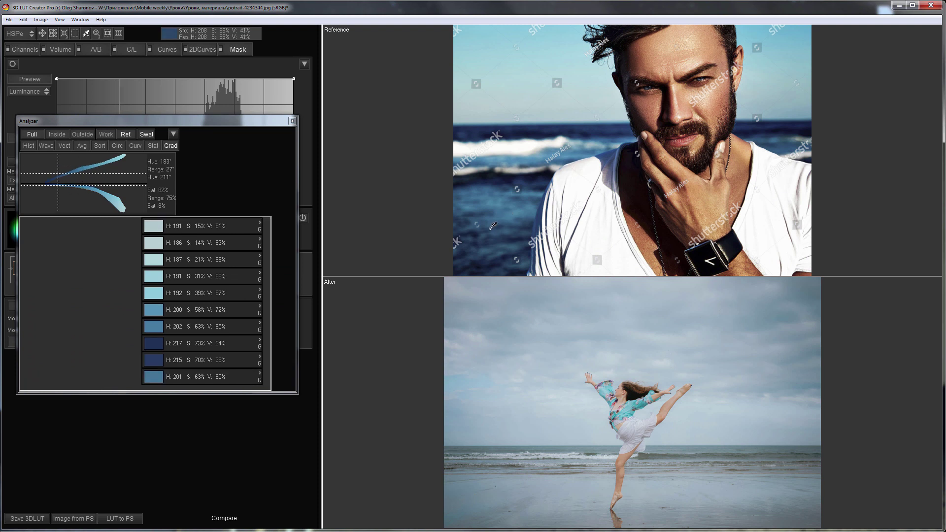
{"action": "left_click", "coordinate": [495, 225]}
{"action": "left_click", "coordinate": [481, 262]}
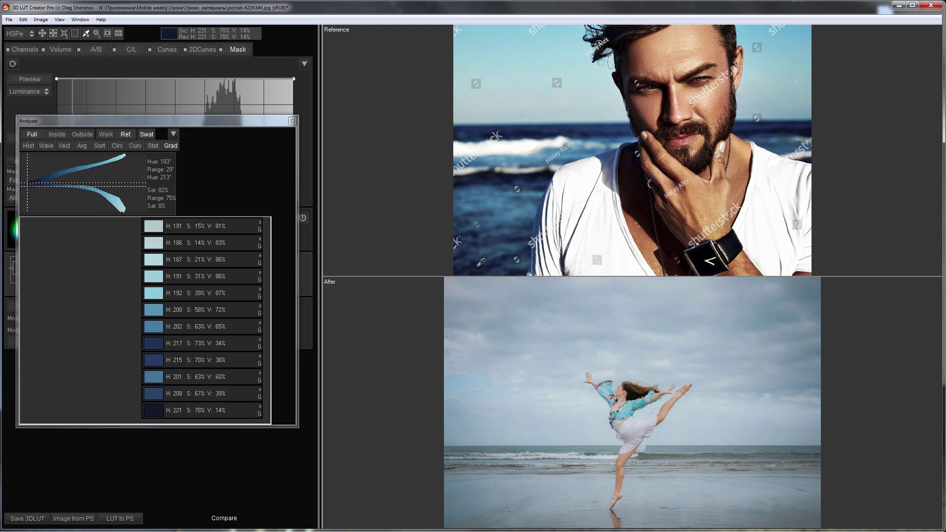
Sample eleven sky, background and sea blues from the dancer photo as source swatches
{"action": "left_click", "coordinate": [529, 431]}
{"action": "left_click", "coordinate": [497, 404]}
{"action": "left_click", "coordinate": [493, 364]}
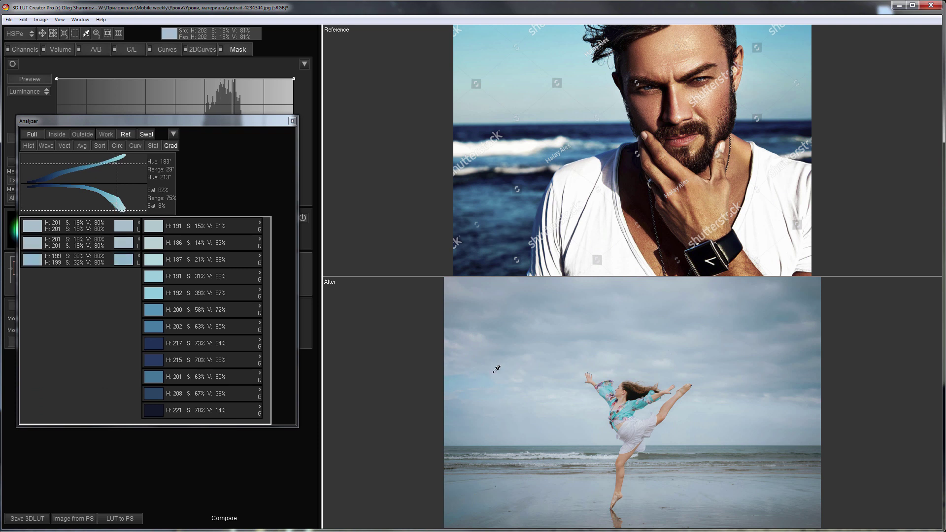
{"action": "left_click", "coordinate": [551, 347]}
{"action": "left_click", "coordinate": [636, 329]}
{"action": "left_click", "coordinate": [665, 302]}
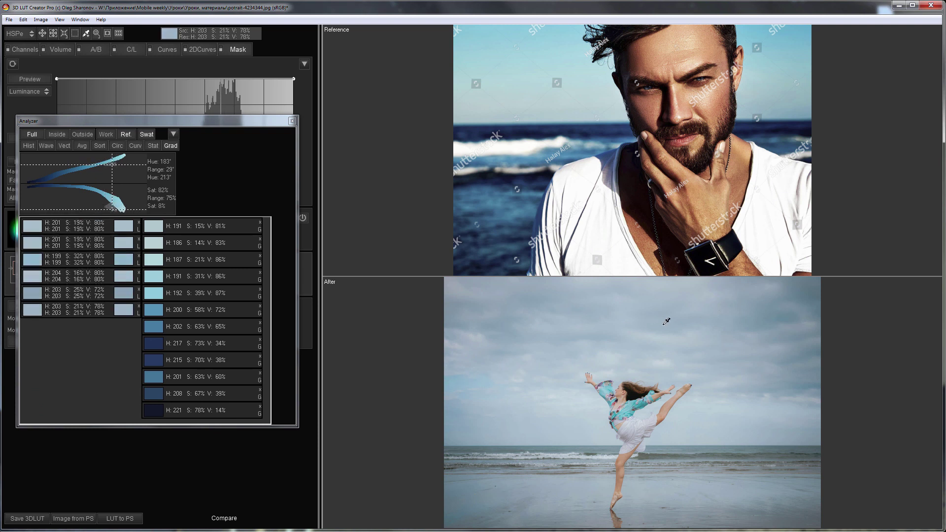
{"action": "left_click", "coordinate": [776, 314]}
{"action": "left_click", "coordinate": [794, 317]}
{"action": "left_click", "coordinate": [813, 382]}
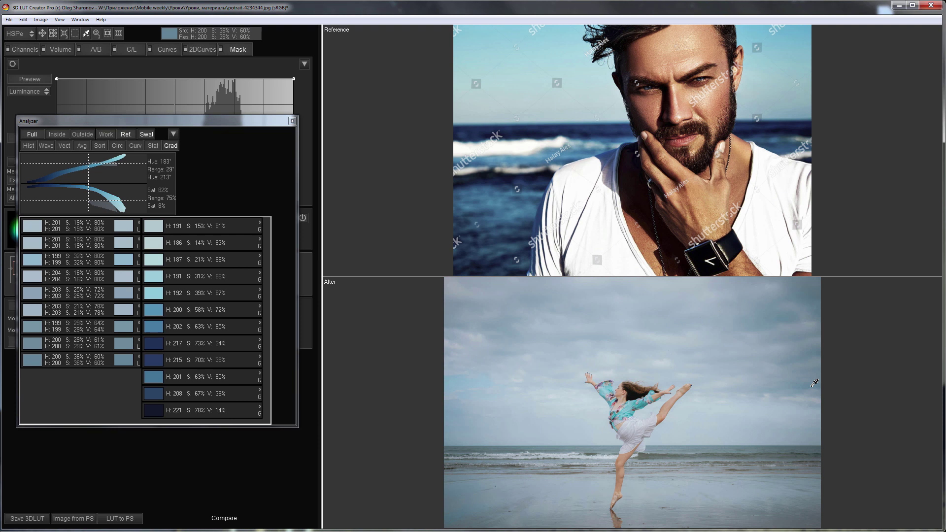
{"action": "left_click", "coordinate": [734, 446]}
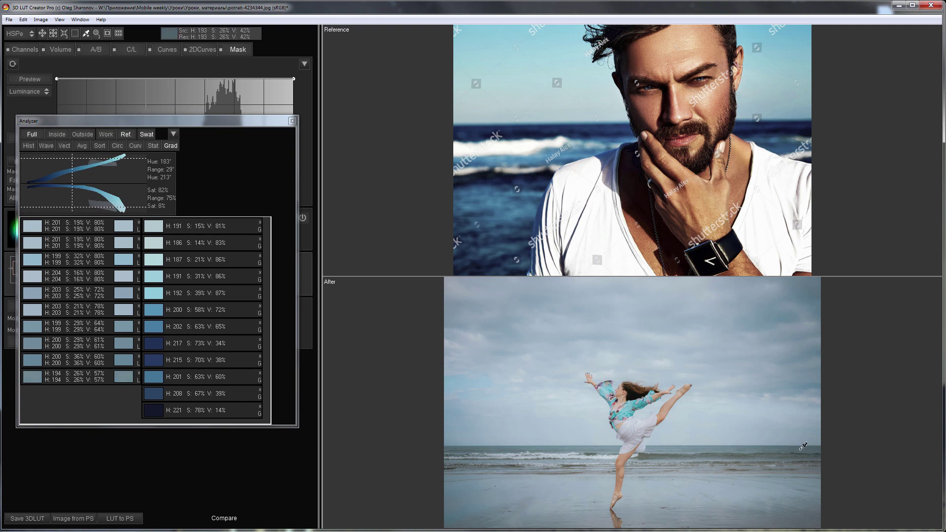
{"action": "left_click", "coordinate": [803, 446]}
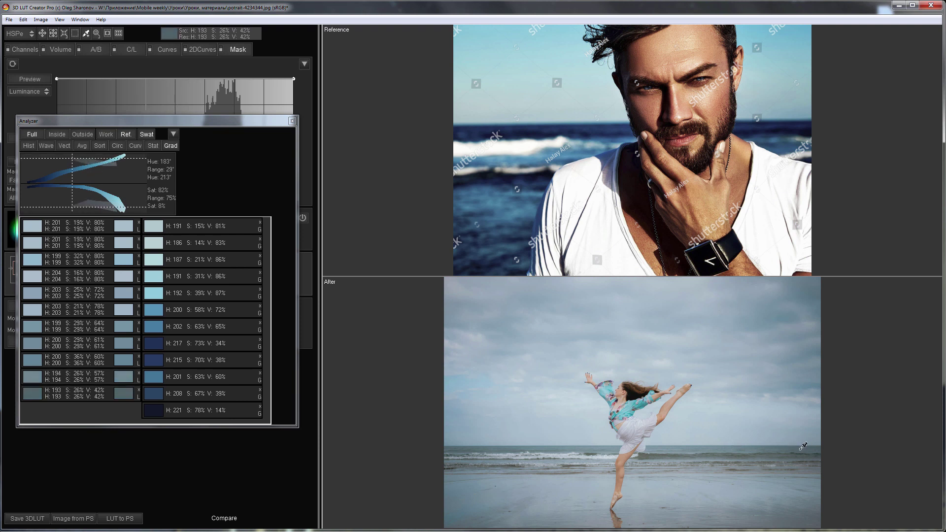
{"action": "left_click", "coordinate": [175, 138]}
Sort the blue swatches by luminance and delete the H:191 S:15% V:81% reference swatch
{"action": "left_click", "coordinate": [175, 138]}
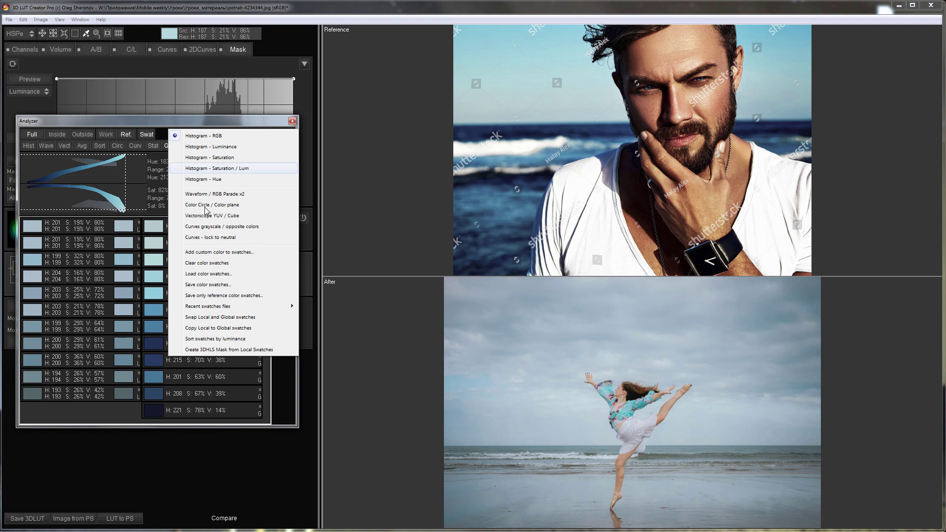
{"action": "left_click", "coordinate": [226, 343]}
{"action": "left_click", "coordinate": [253, 328]}
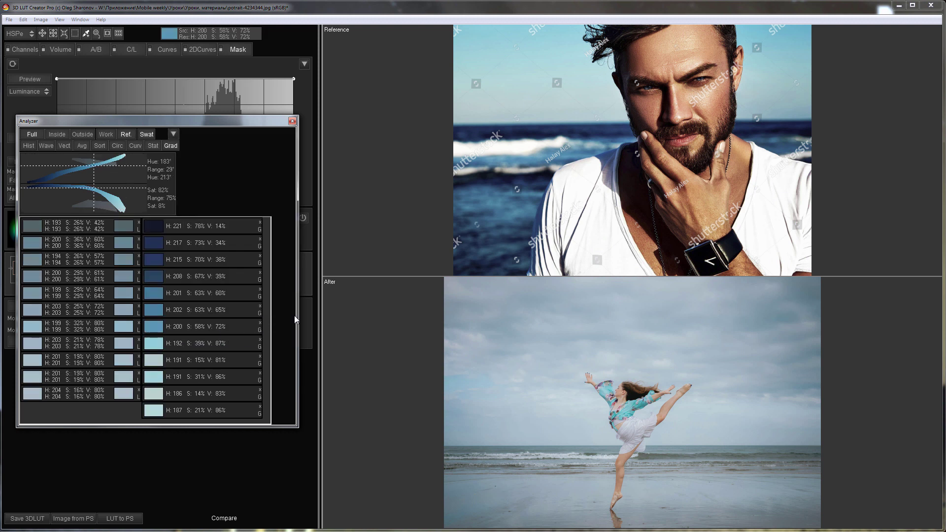
{"action": "left_click", "coordinate": [260, 356]}
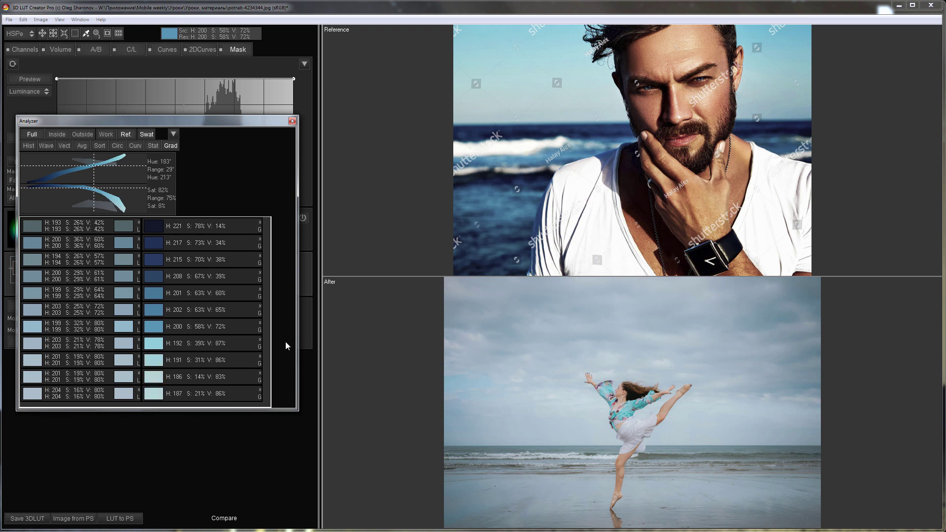
{"action": "left_click", "coordinate": [23, 19]}
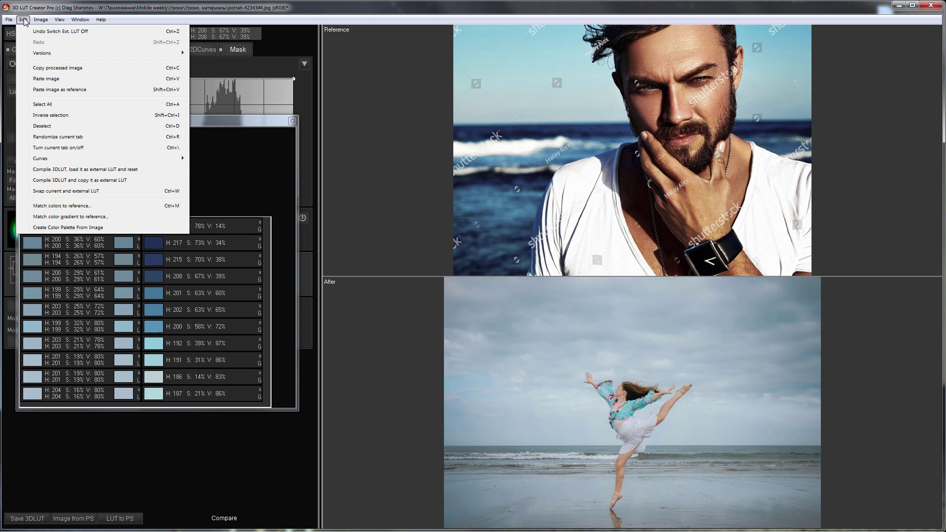
Match the blues to the reference with Variability 85 and Luminance 87, then close the Analyzer
{"action": "left_click", "coordinate": [76, 216]}
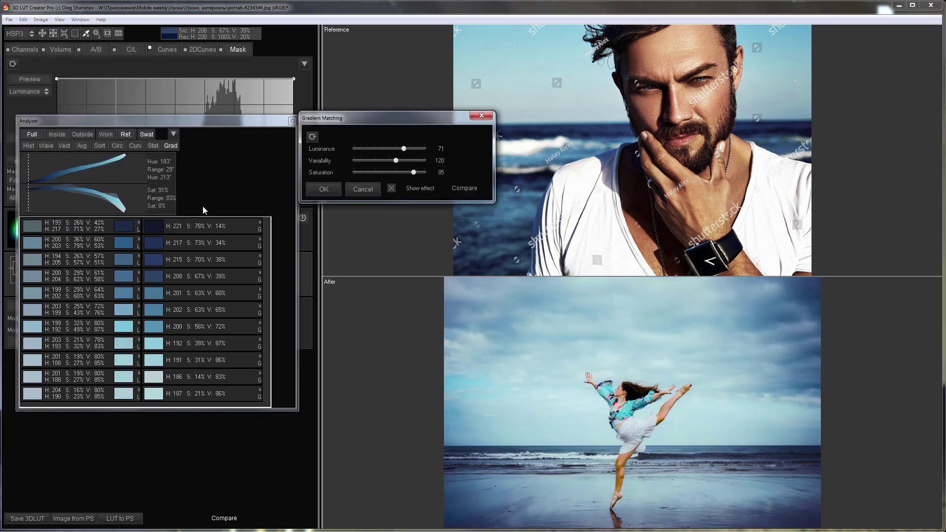
{"action": "left_click_drag", "start_coordinate": [397, 163], "coordinate": [383, 159]}
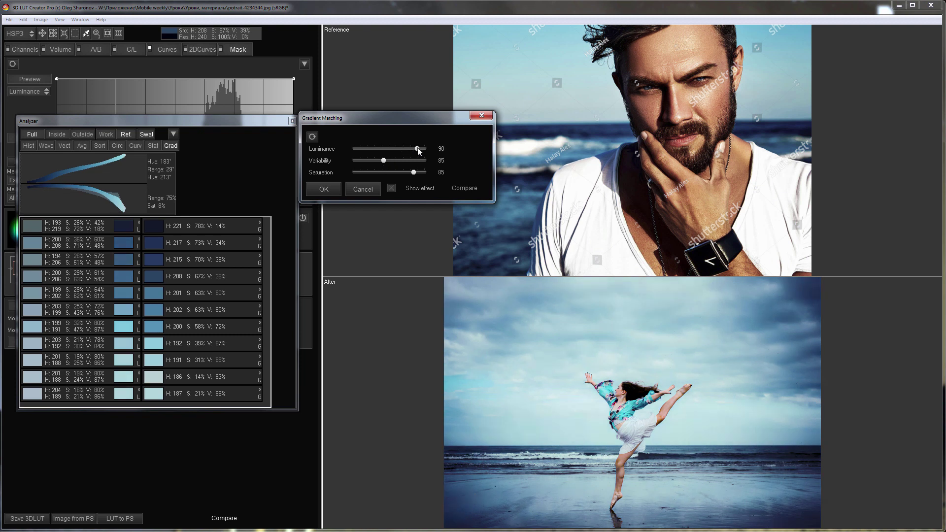
{"action": "left_click_drag", "start_coordinate": [419, 151], "coordinate": [417, 151]}
{"action": "left_click", "coordinate": [330, 190]}
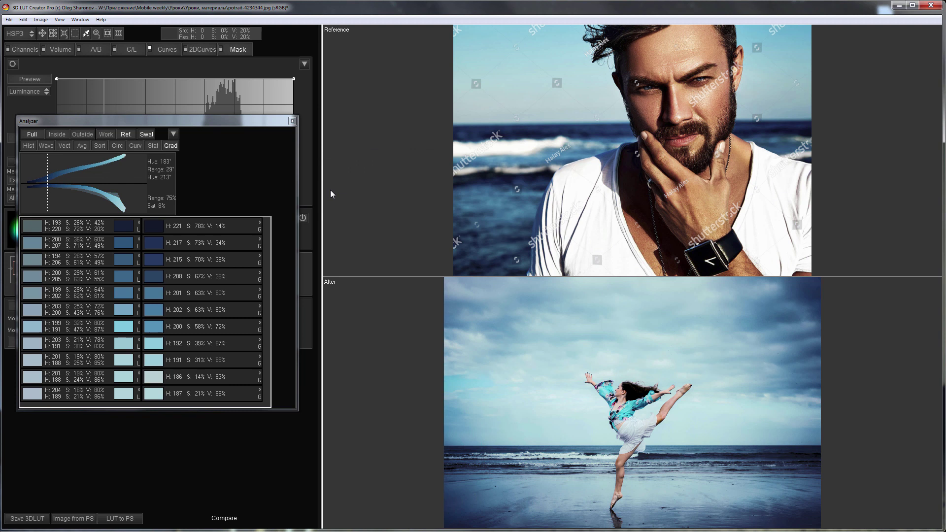
{"action": "left_click", "coordinate": [292, 121]}
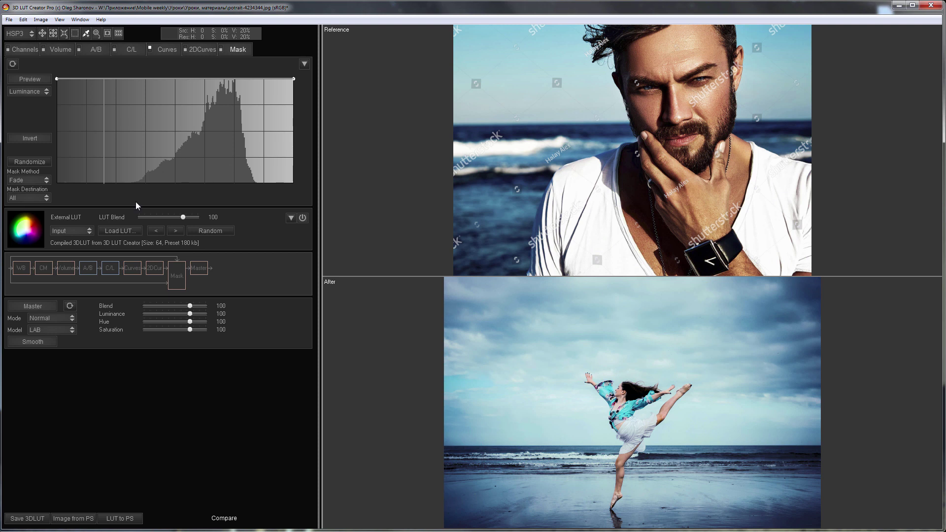
Insert the external LUT at Masked alt., switch it on, and base the mask on Warmth
{"action": "left_click", "coordinate": [86, 230]}
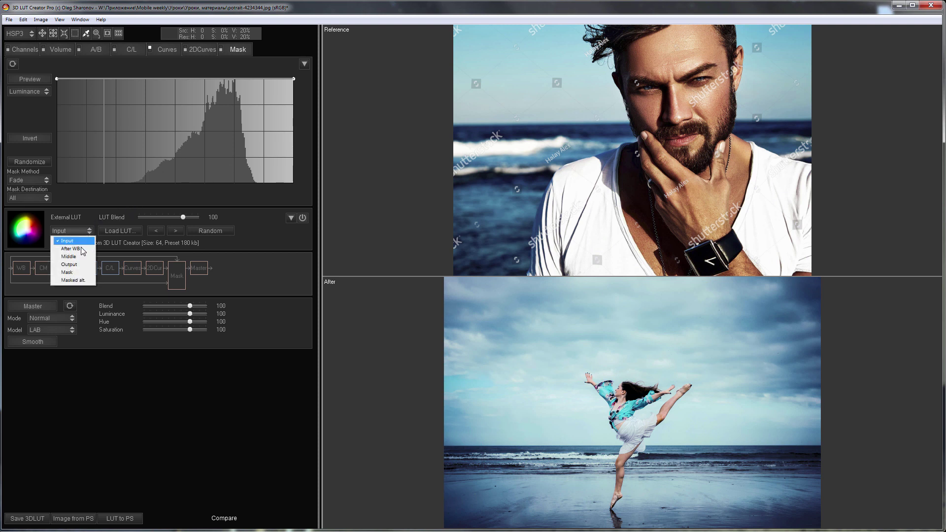
{"action": "left_click", "coordinate": [79, 280]}
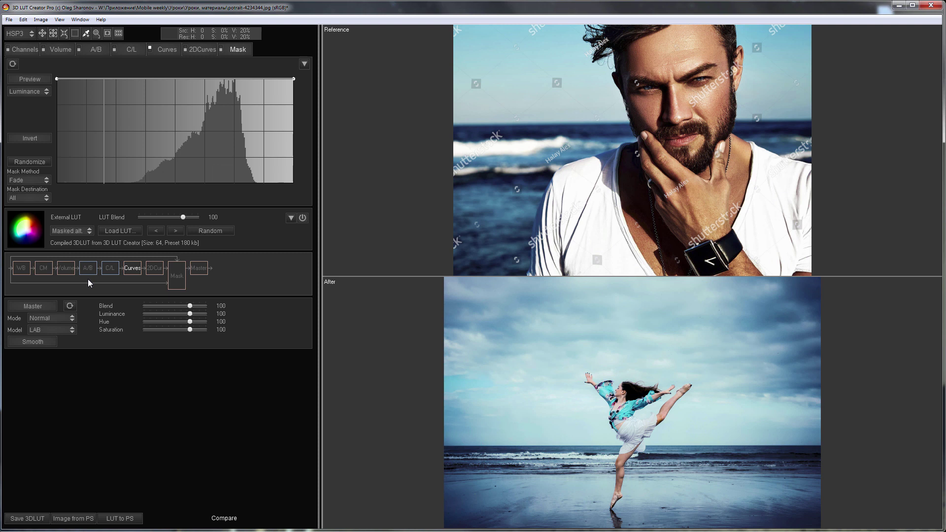
{"action": "left_click", "coordinate": [303, 218]}
{"action": "left_click", "coordinate": [29, 91]}
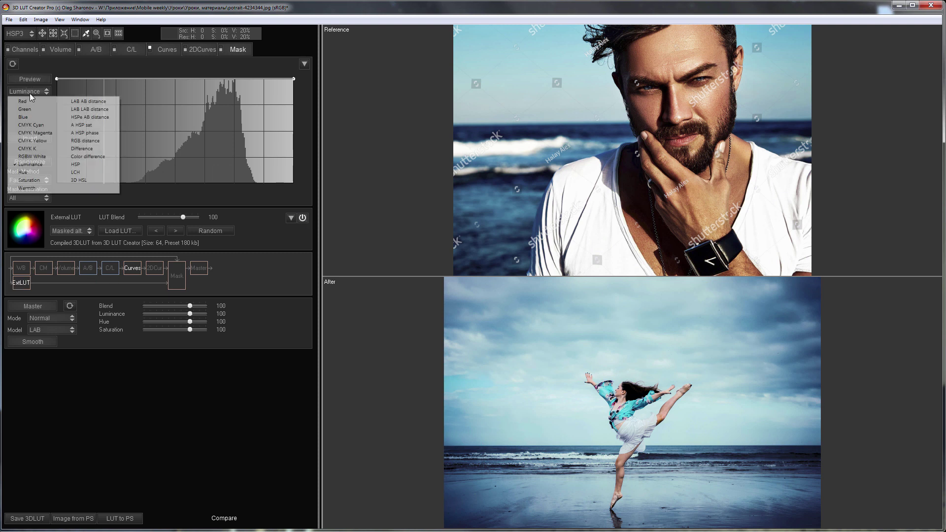
{"action": "left_click", "coordinate": [31, 188]}
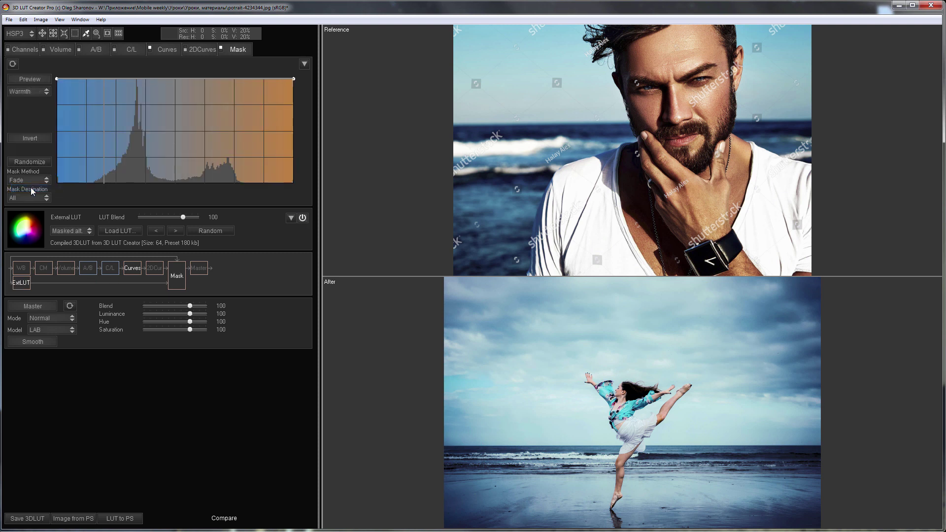
Reshape the warmth mask curve in black-and-white preview: right endpoint to zero, left endpoint to about 86
{"action": "left_click", "coordinate": [34, 79]}
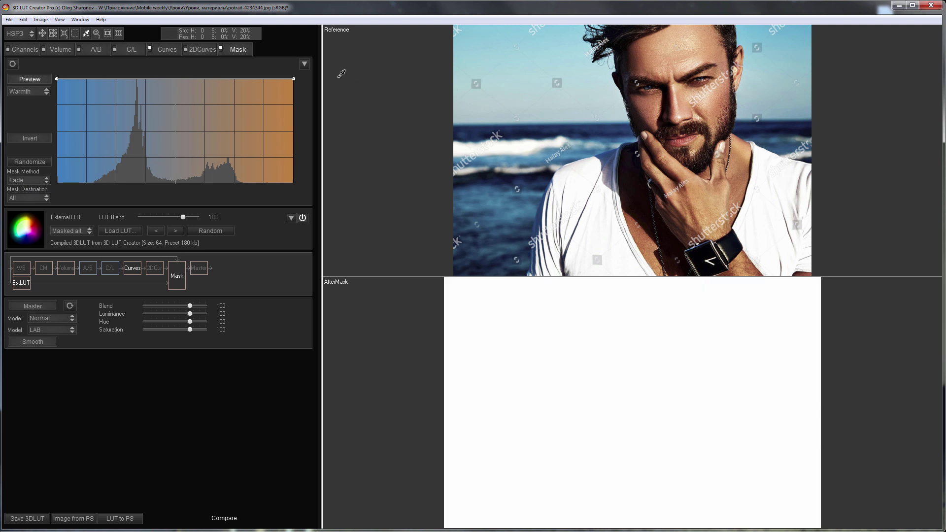
{"action": "left_click_drag", "start_coordinate": [292, 79], "coordinate": [197, 198]}
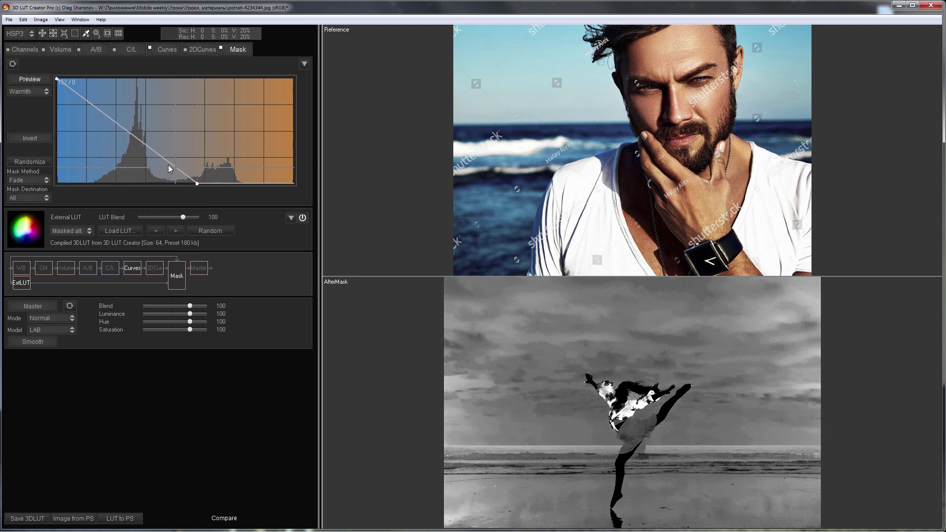
{"action": "left_click_drag", "start_coordinate": [56, 79], "coordinate": [137, 70]}
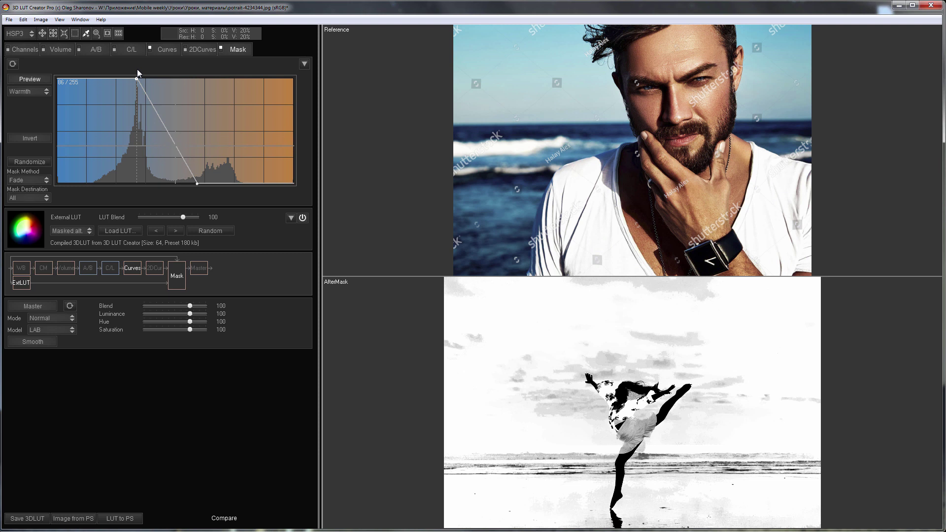
{"action": "left_click", "coordinate": [38, 80]}
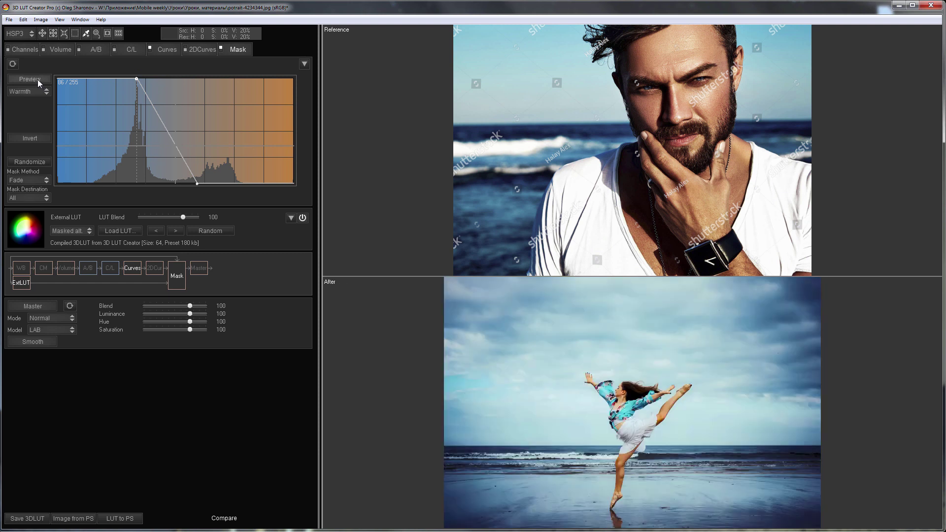
{"action": "left_click", "coordinate": [39, 78]}
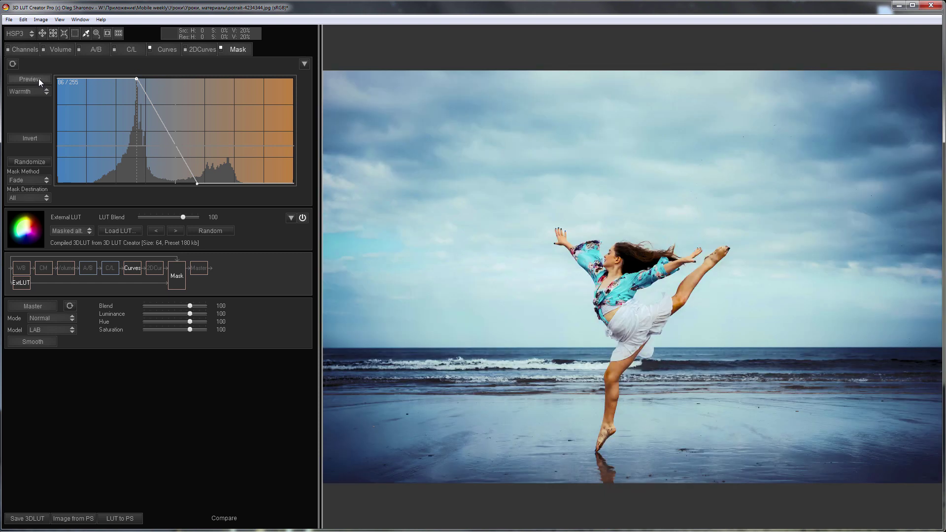
{"action": "left_click", "coordinate": [39, 78]}
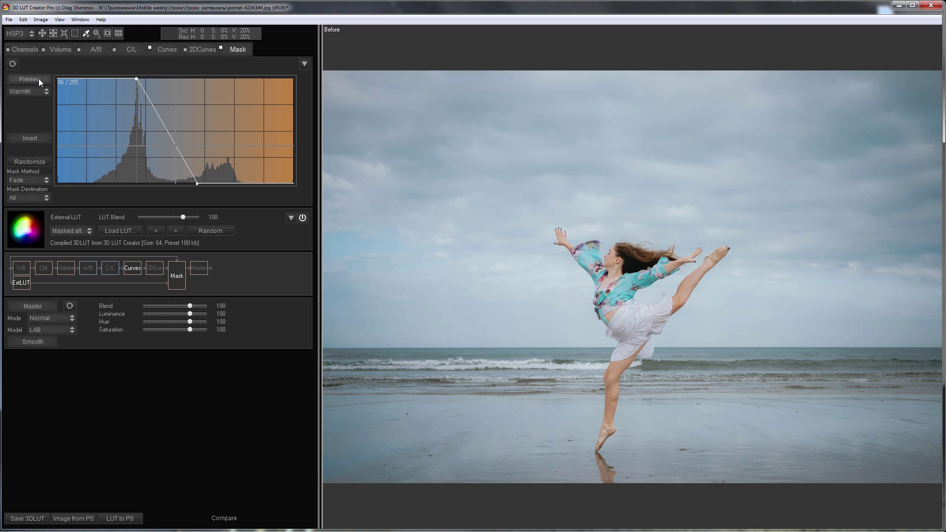
{"action": "left_click", "coordinate": [38, 78]}
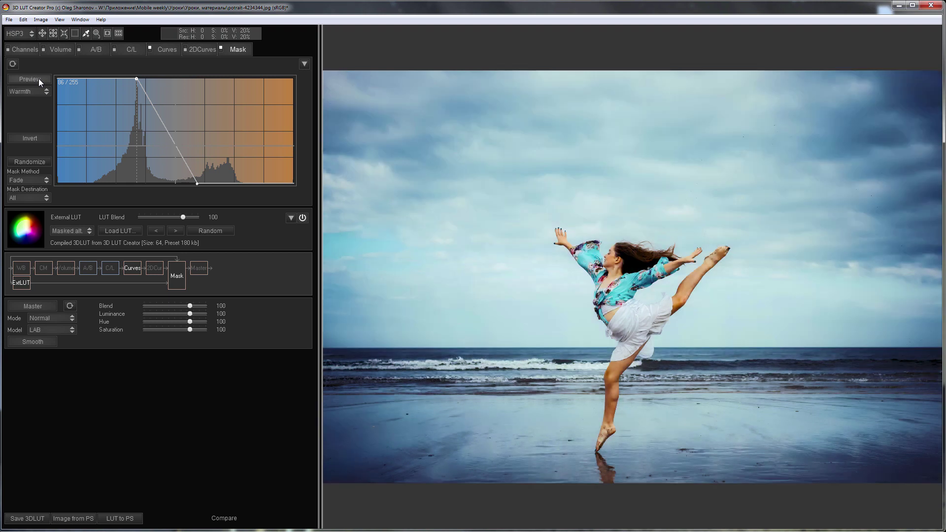
{"action": "left_click", "coordinate": [38, 79]}
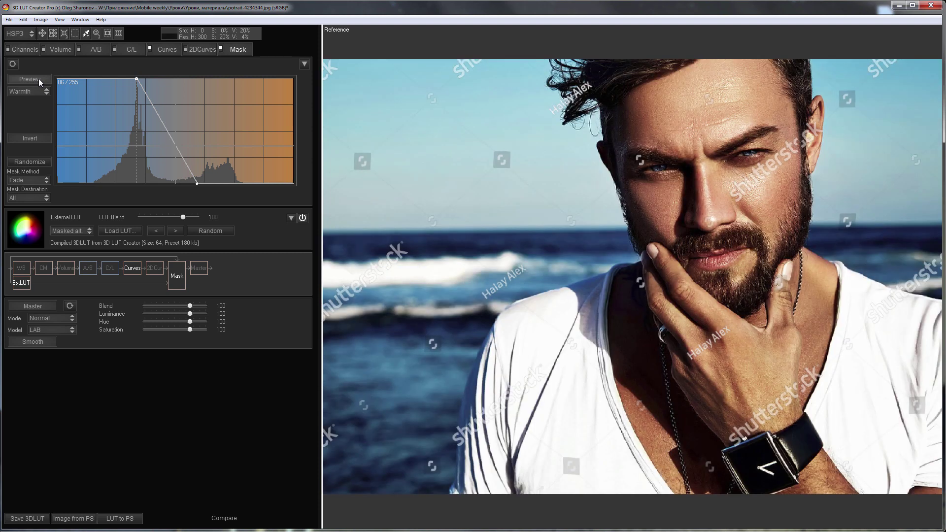
{"action": "left_click", "coordinate": [38, 78]}
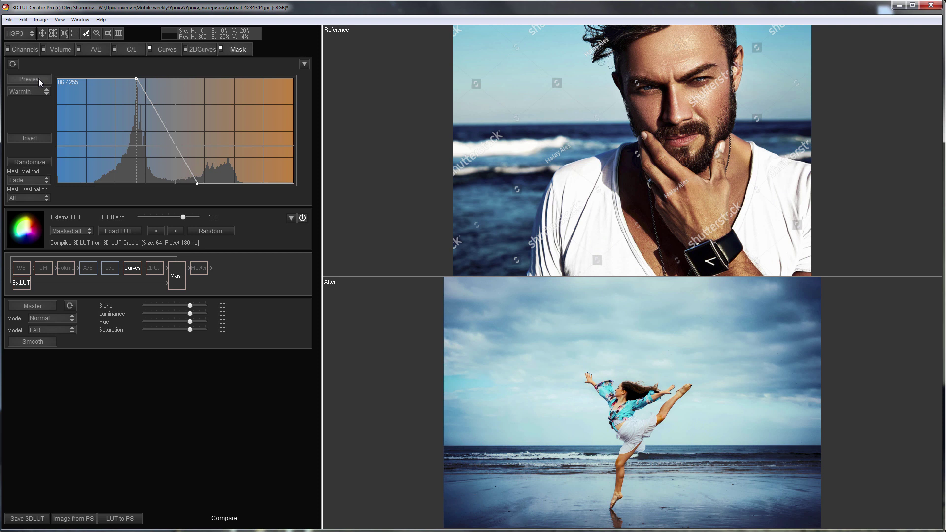
Replace the Reference/After split with a single enlarged After view of the graded photo
{"action": "key", "text": "r"}
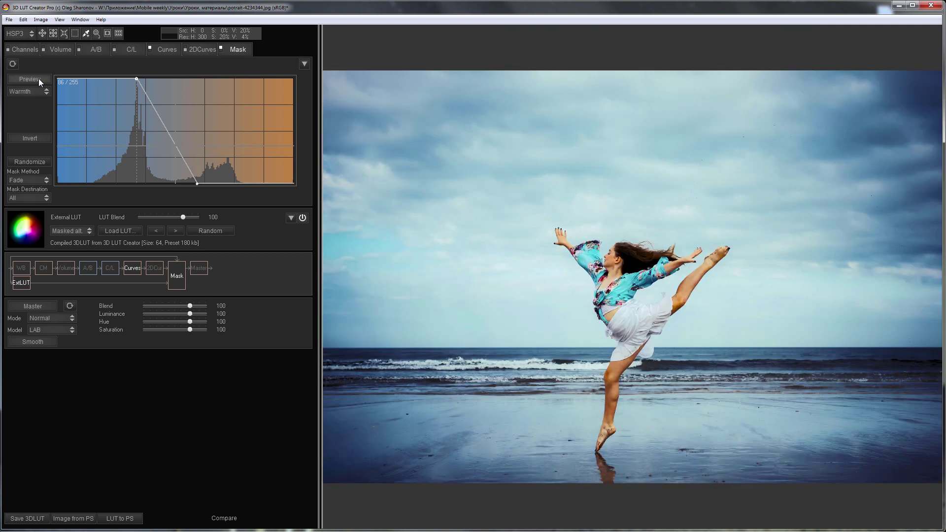